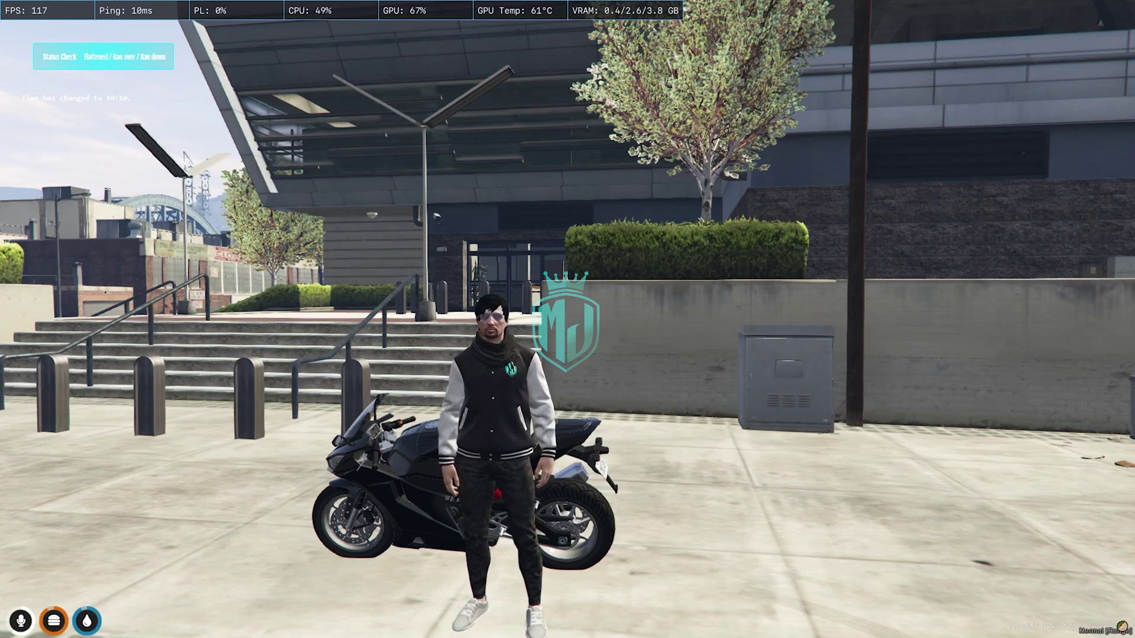
Download jim-jobgarage from GitHub as a ZIP, select its folder, and bring up the resources folder.
{"action": "key", "text": "super"}
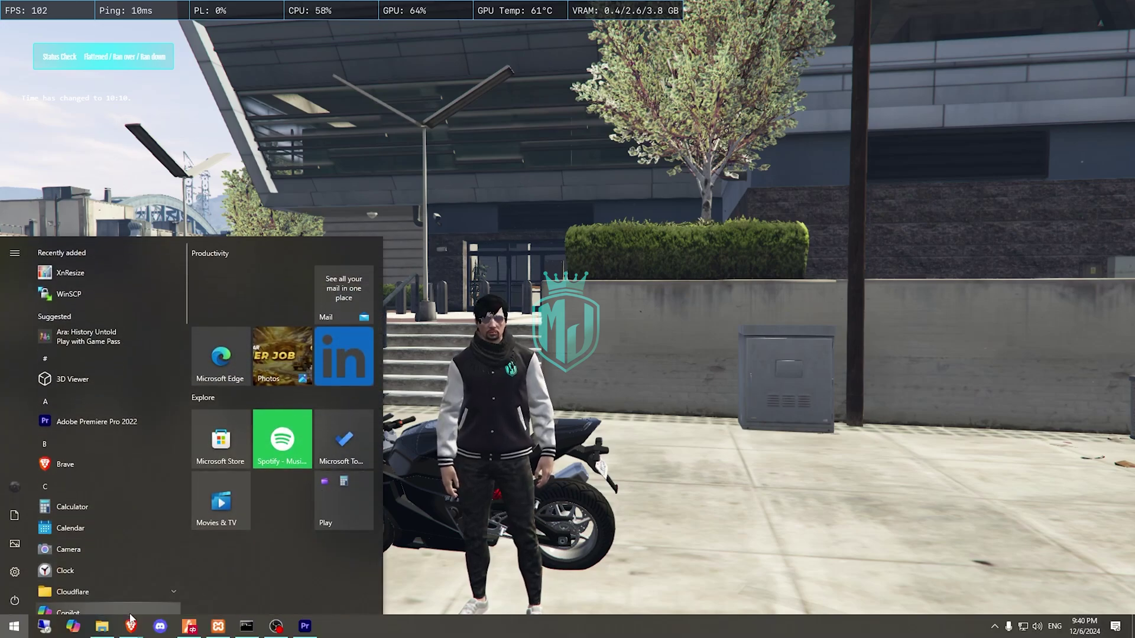
{"action": "left_click", "coordinate": [131, 626]}
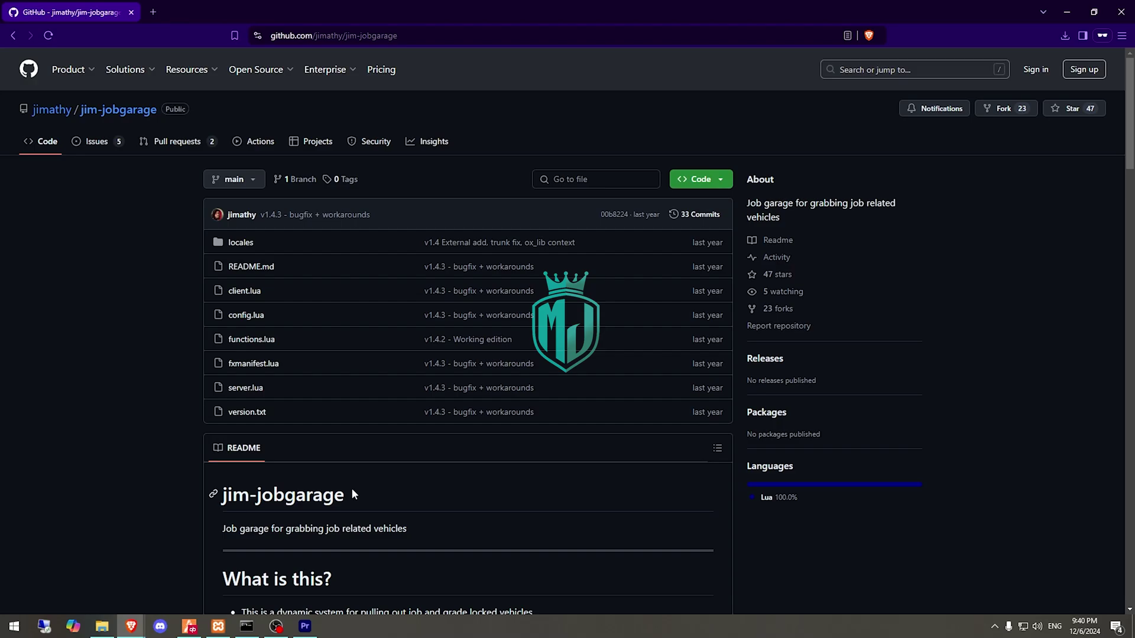
{"action": "left_click", "coordinate": [702, 179]}
{"action": "left_click", "coordinate": [576, 344]}
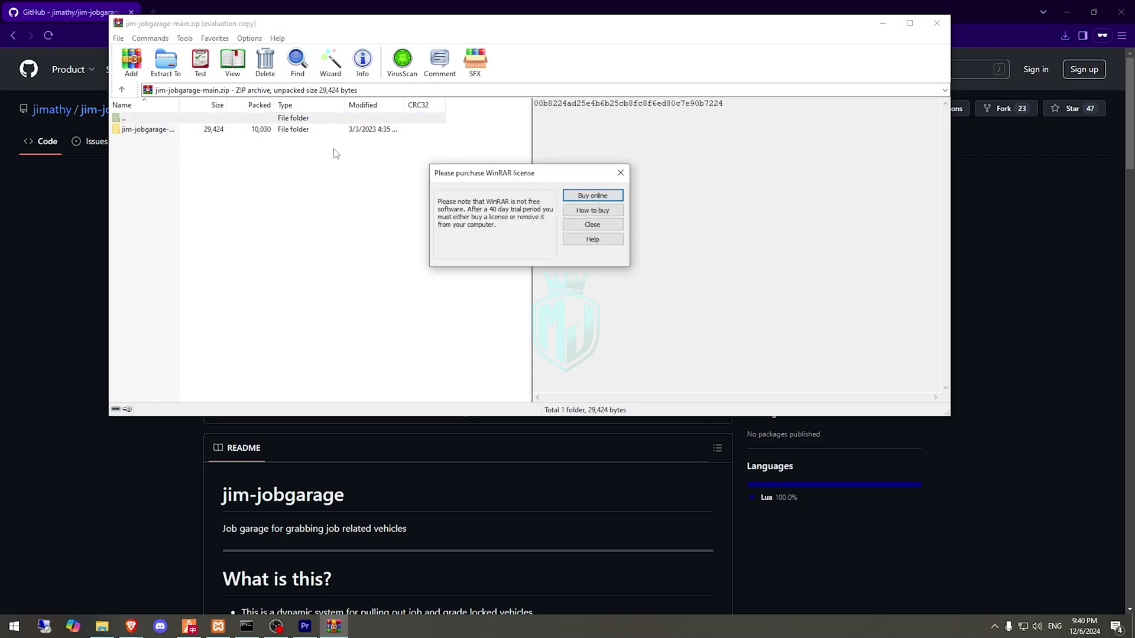
{"action": "left_click", "coordinate": [620, 173]}
{"action": "left_click", "coordinate": [292, 130]}
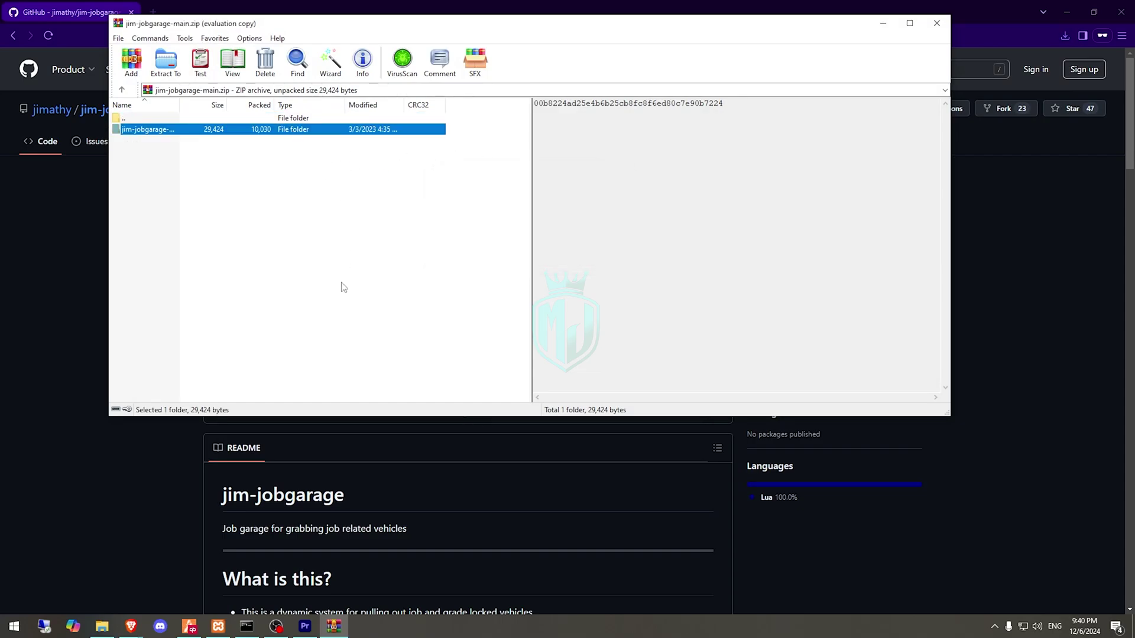
{"action": "left_click", "coordinate": [101, 626]}
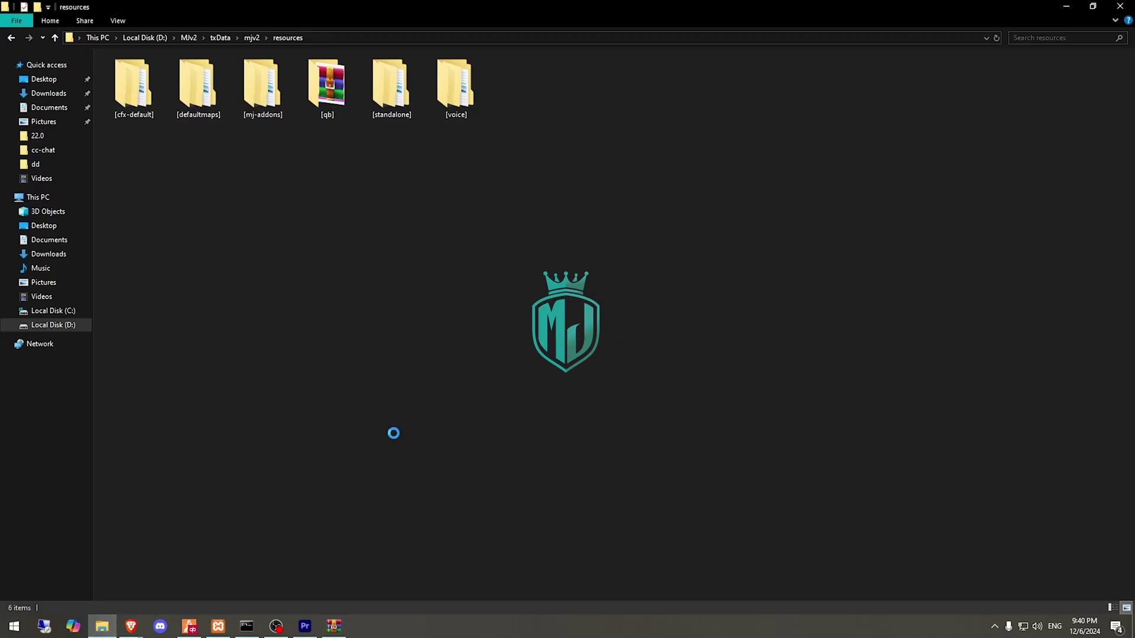
Rename the extracted folder to jim-jobgarage by removing '-main', then open it and select config.
{"action": "key", "text": "F2"}
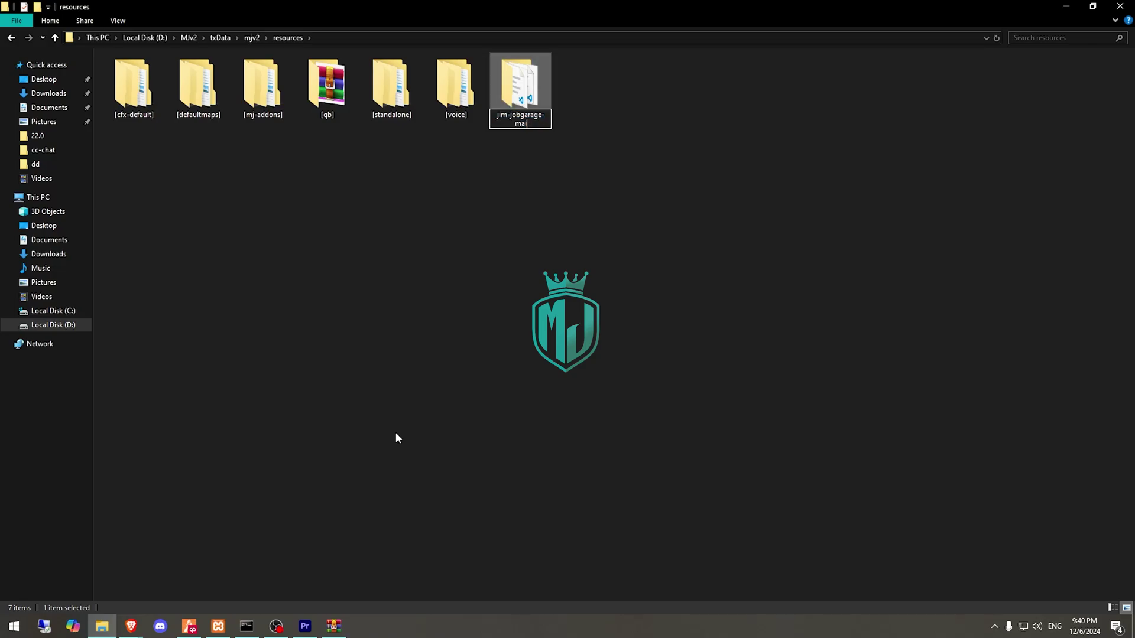
{"action": "key", "text": "BackSpace"}
{"action": "key", "text": "BackSpace"}
{"action": "key", "text": "BackSpace"}
{"action": "key", "text": "Return"}
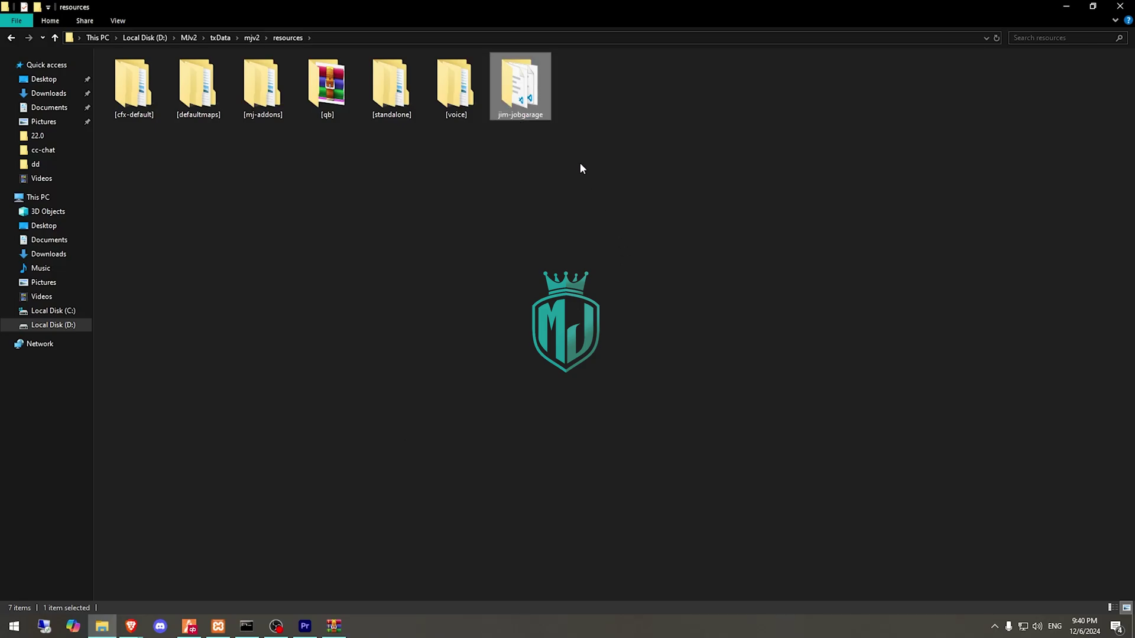
{"action": "double_click", "coordinate": [519, 97]}
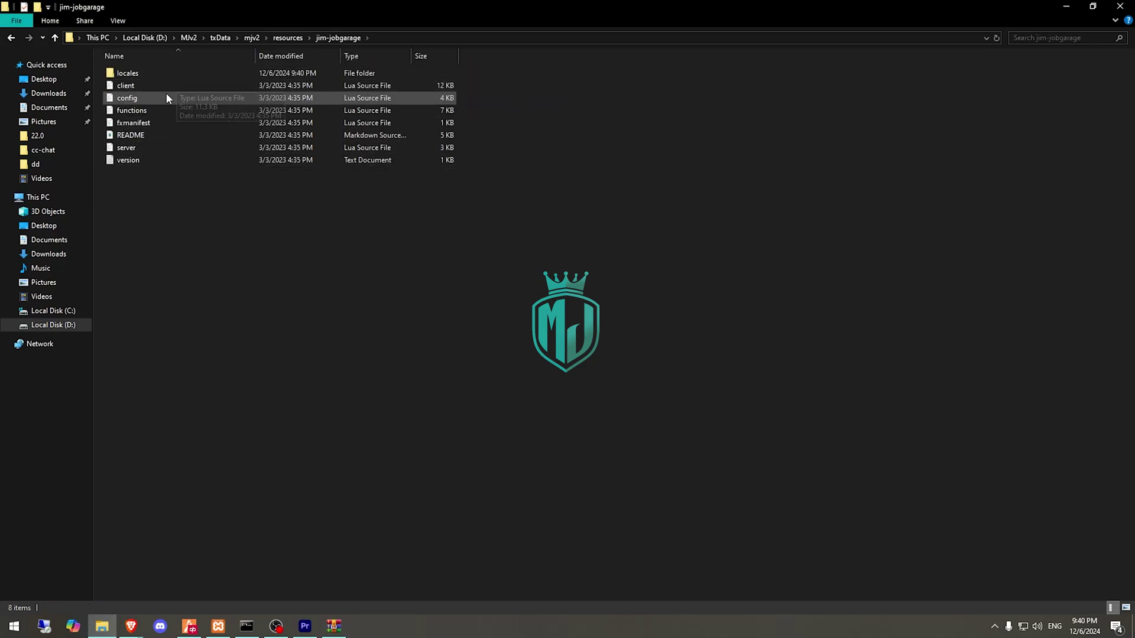
{"action": "left_click", "coordinate": [132, 100]}
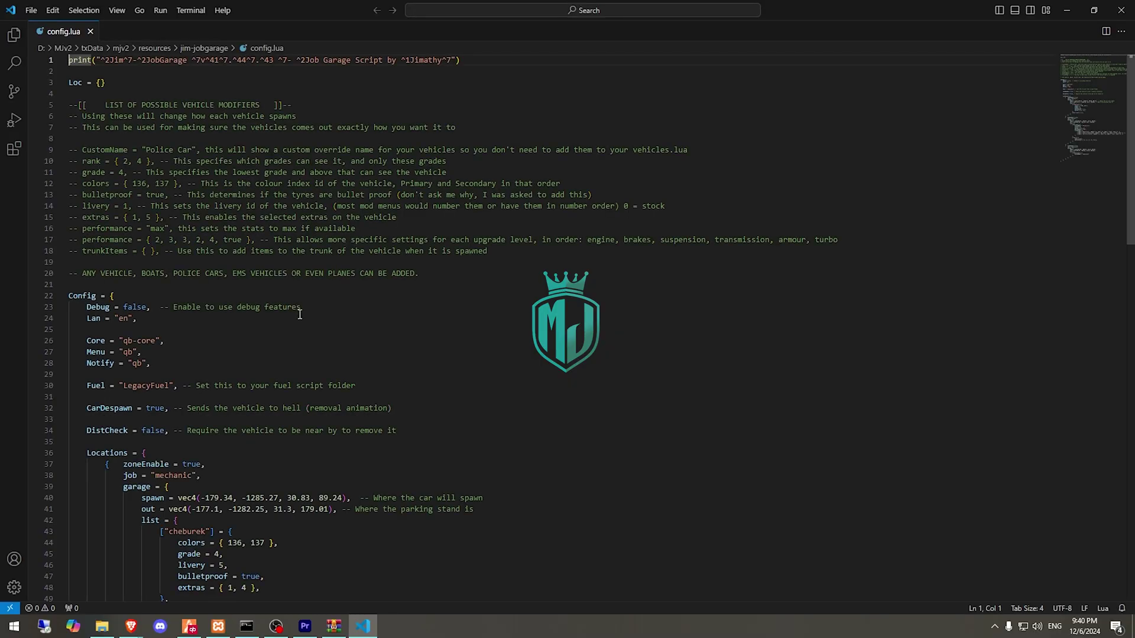
Scroll config.lua to the Config table showing Core qb-core, Menu qb and Fuel LegacyFuel.
{"action": "scroll", "coordinate": [300, 314], "scroll_direction": "down", "scroll_amount": 4}
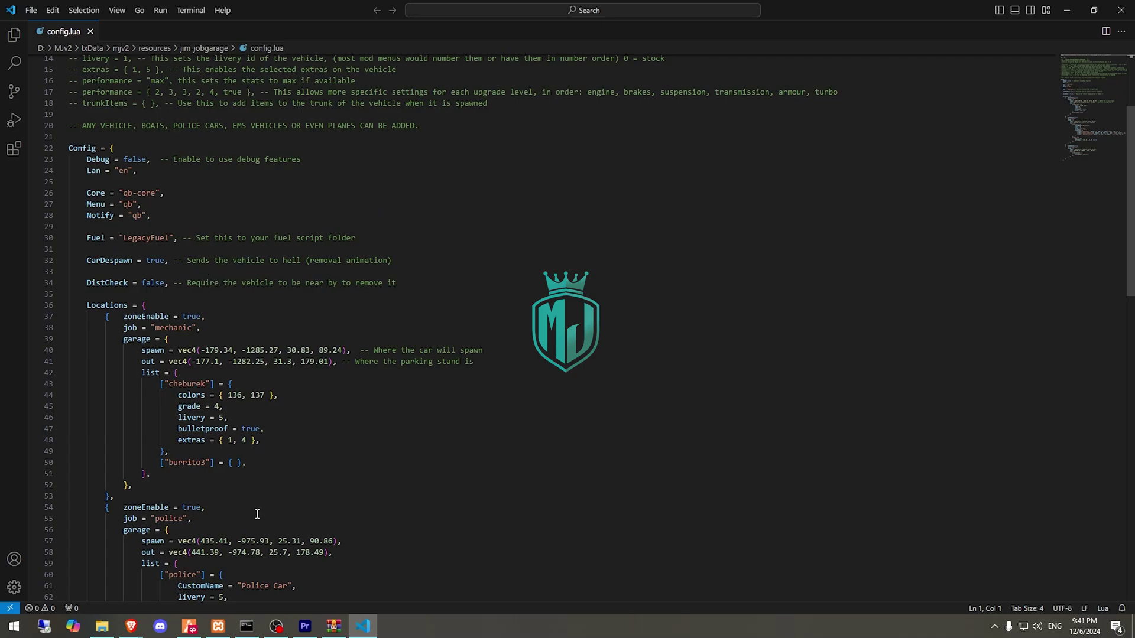
Go to resources > [standalone] and copy the cdn-fuel folder's exact name.
{"action": "left_click", "coordinate": [102, 625]}
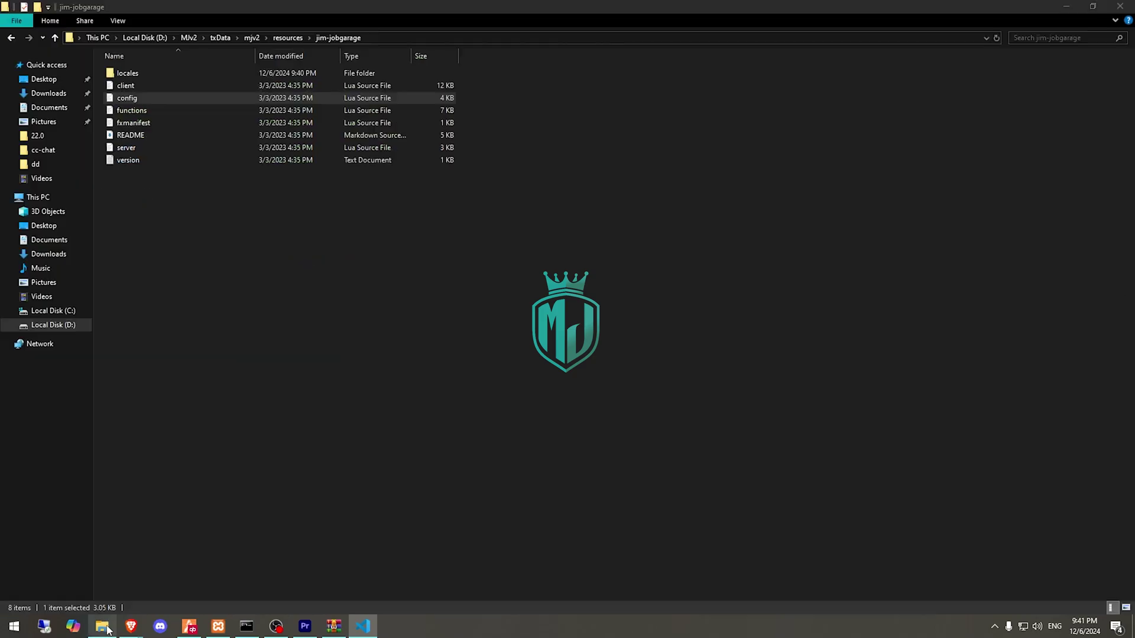
{"action": "left_click", "coordinate": [286, 33]}
{"action": "double_click", "coordinate": [387, 94]}
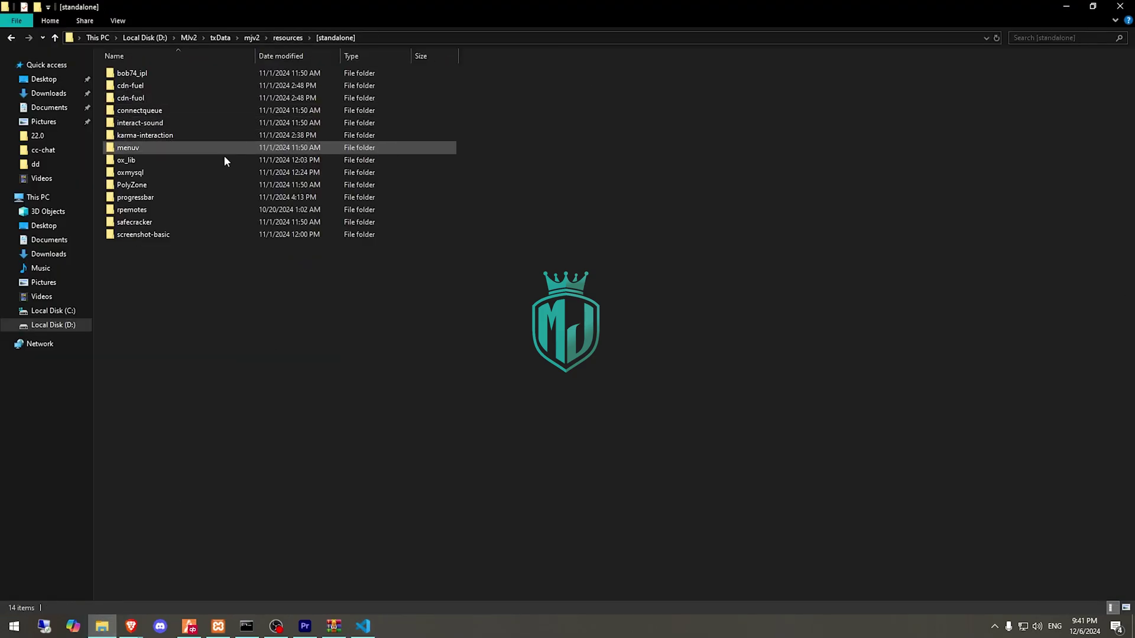
{"action": "left_click", "coordinate": [156, 86]}
{"action": "key", "text": "F2"}
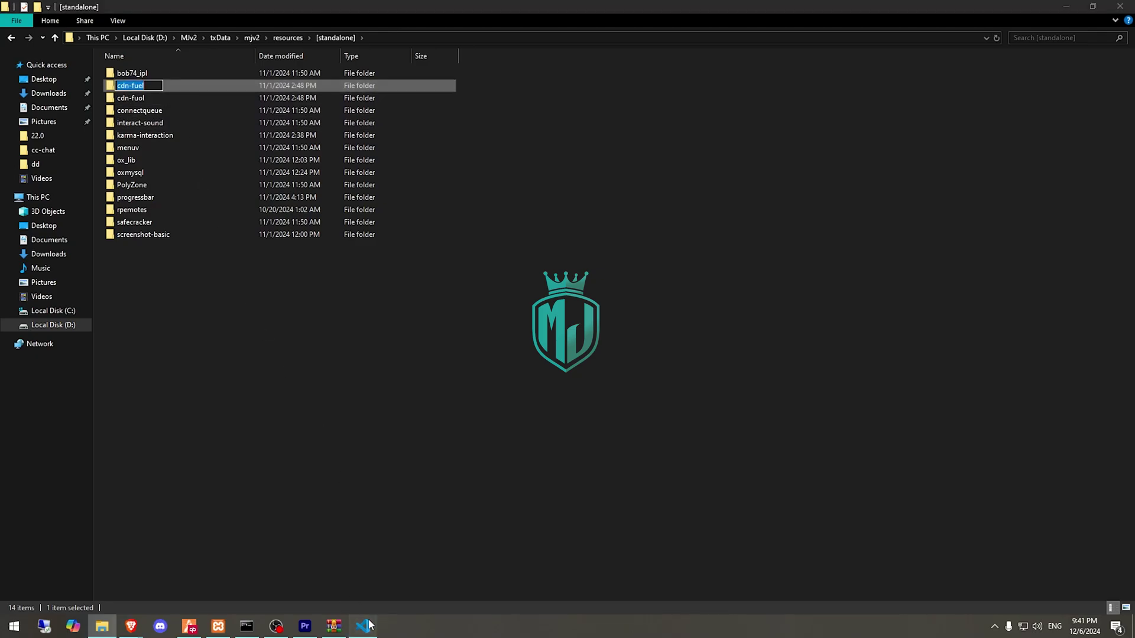
{"action": "left_click", "coordinate": [363, 626]}
Replace LegacyFuel with cdn-fuel on line 30 and select the police garage's spawn coordinates.
{"action": "left_click_drag", "start_coordinate": [124, 238], "coordinate": [170, 237]}
{"action": "type", "text": "cdn-fuel"}
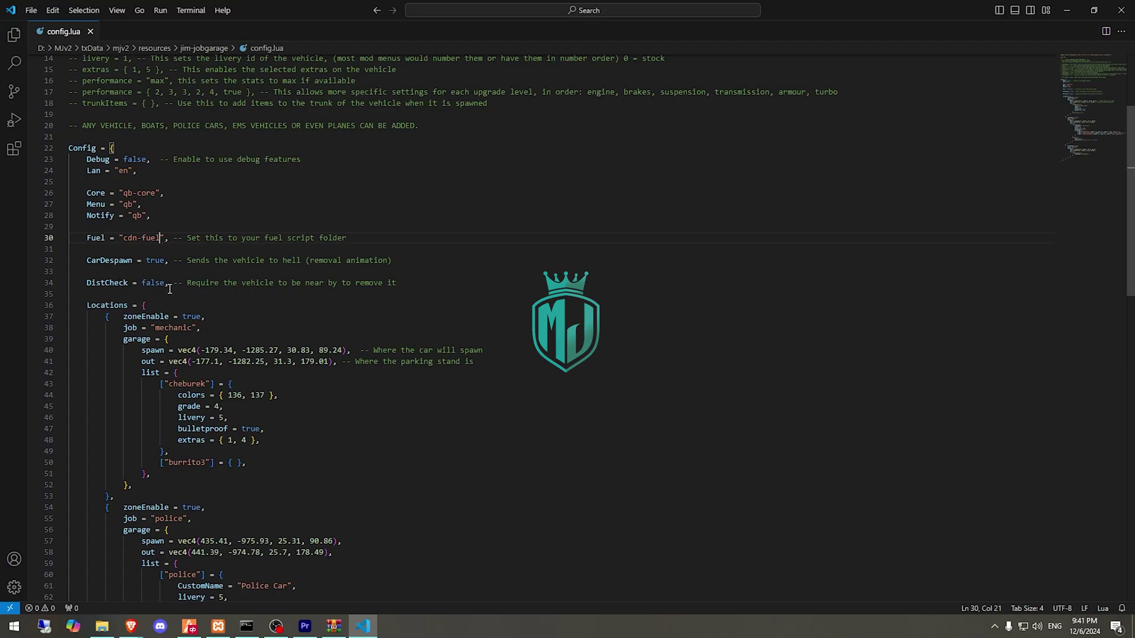
{"action": "scroll", "coordinate": [162, 351], "scroll_direction": "down", "scroll_amount": 4}
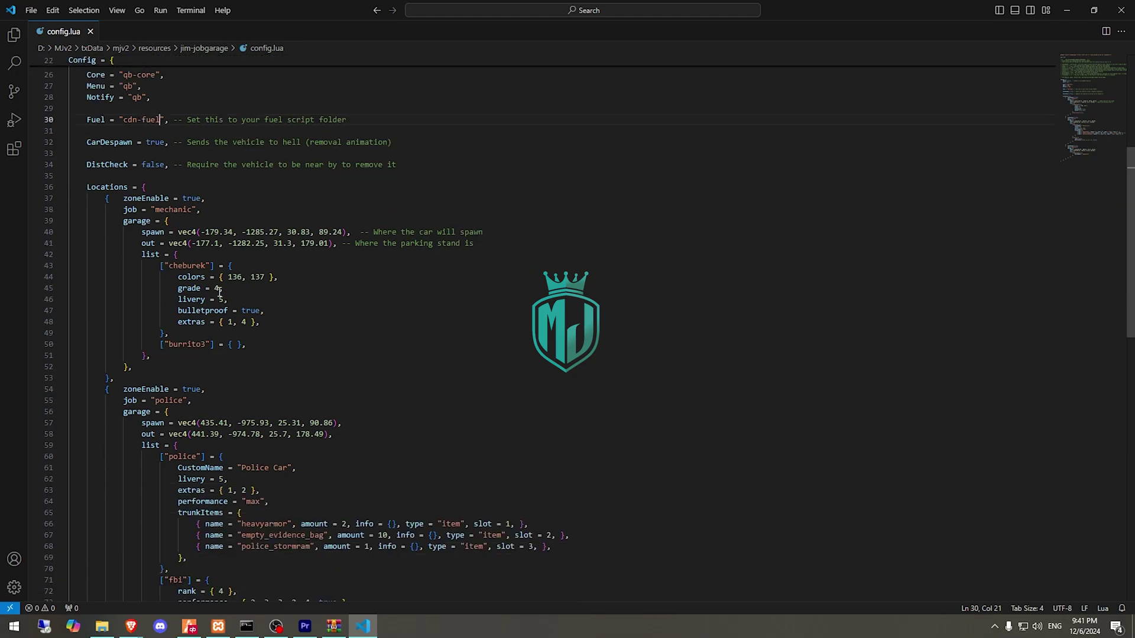
{"action": "scroll", "coordinate": [170, 219], "scroll_direction": "down", "scroll_amount": 4}
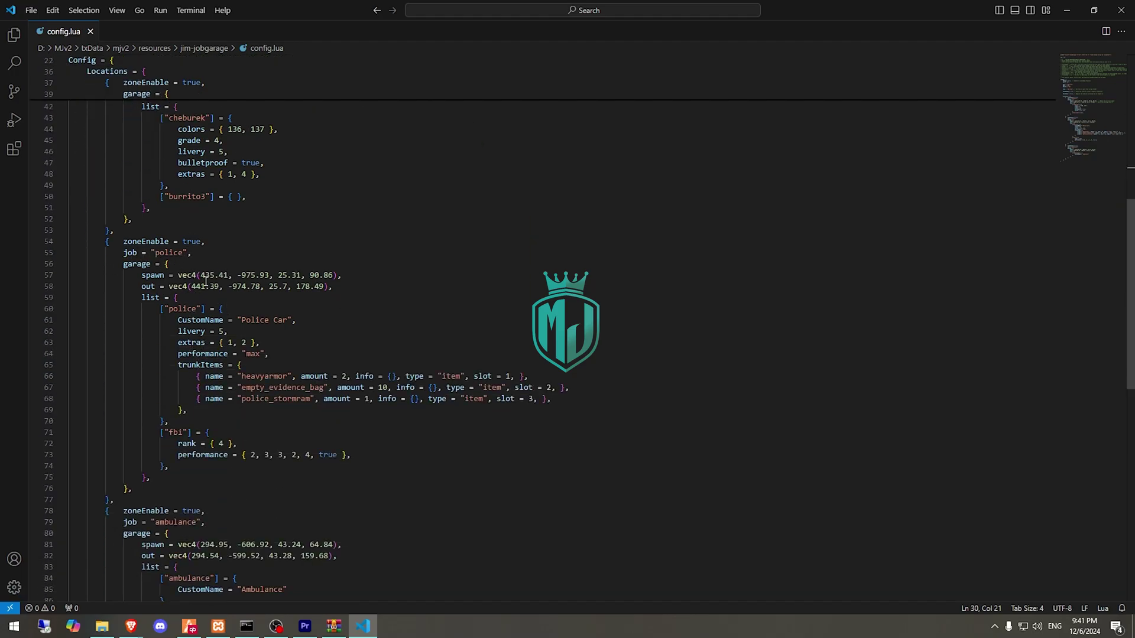
{"action": "left_click_drag", "start_coordinate": [201, 276], "coordinate": [329, 278]}
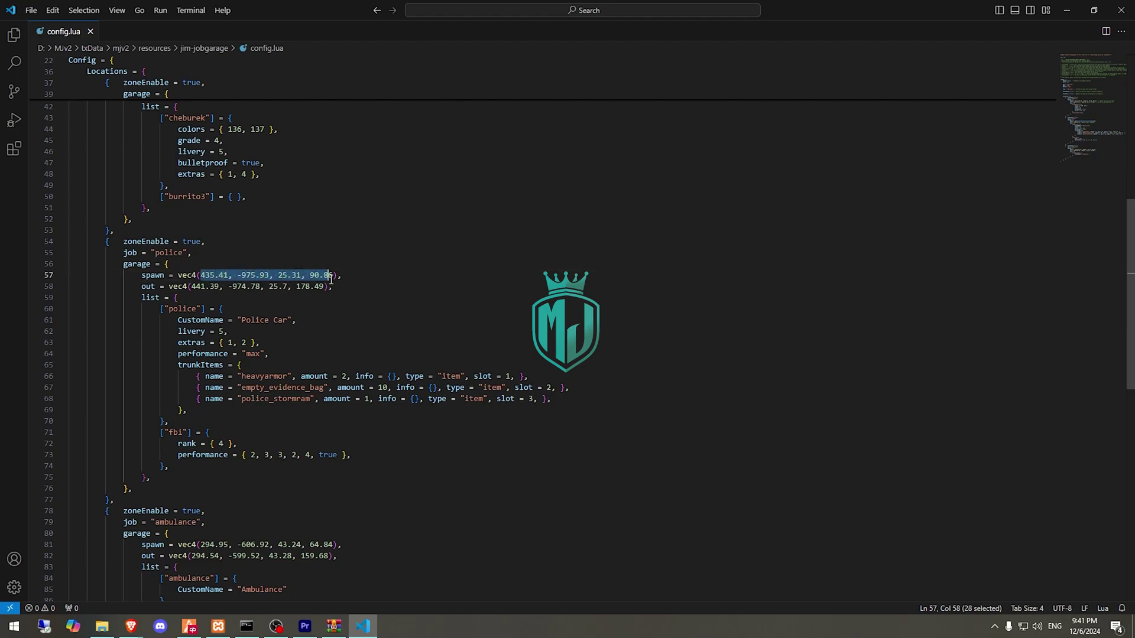
{"action": "left_click", "coordinate": [218, 625]}
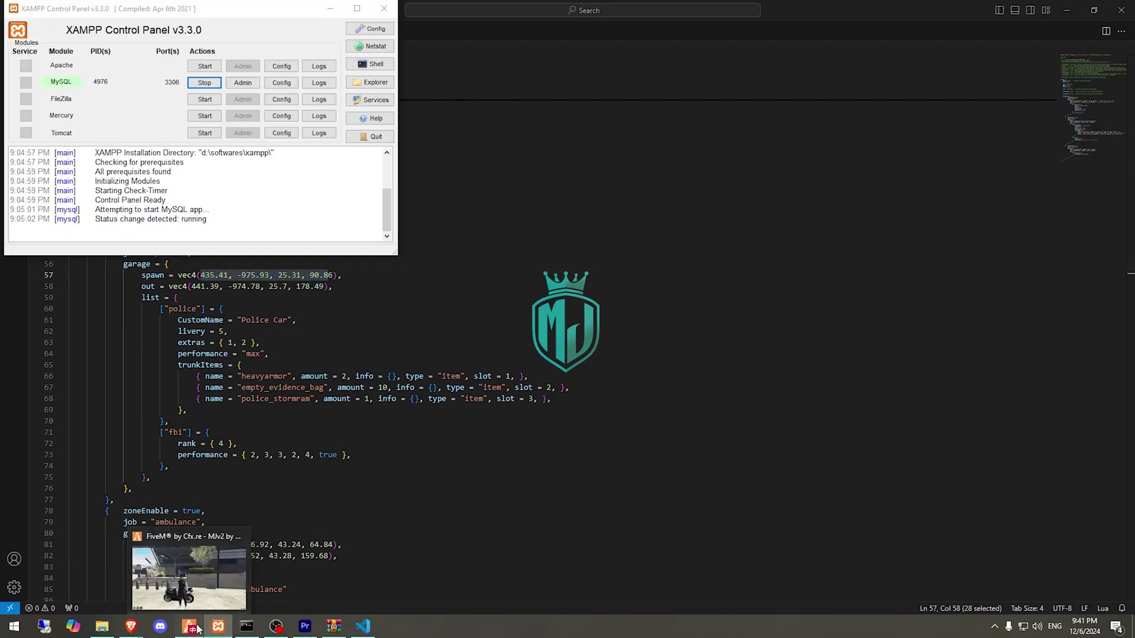
Run 'refresh' and 'ensure jim-jobgarage' in the F8 console to start the garage resource.
{"action": "left_click", "coordinate": [189, 626]}
{"action": "key", "text": "F8"}
{"action": "type", "text": "re"}
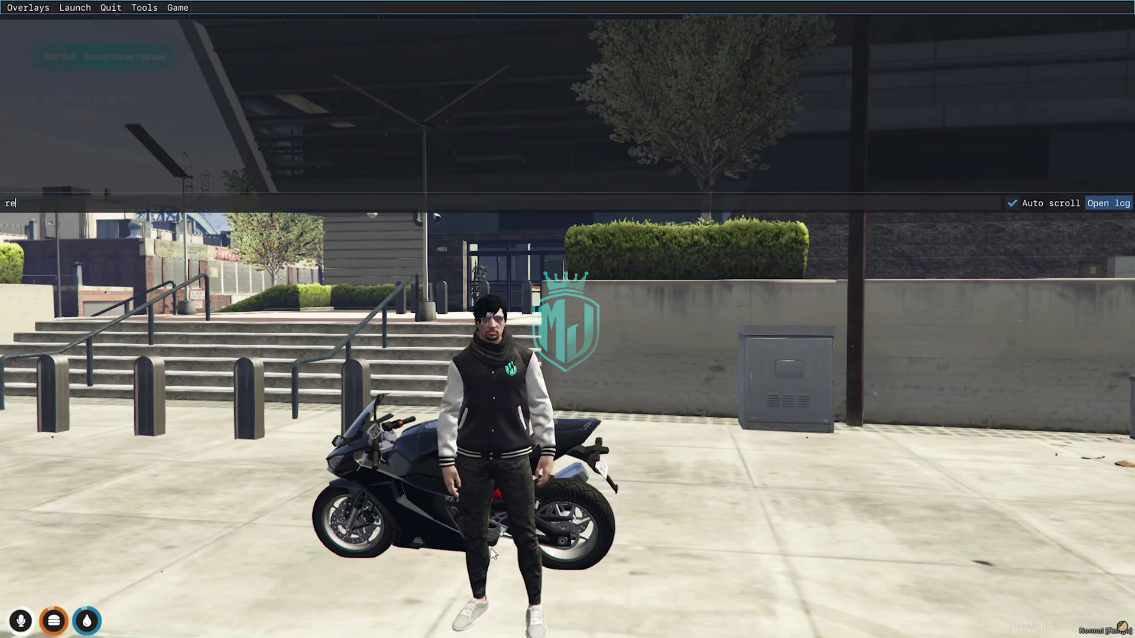
{"action": "type", "text": "fresh"}
{"action": "key", "text": "Return"}
{"action": "type", "text": "ensu"}
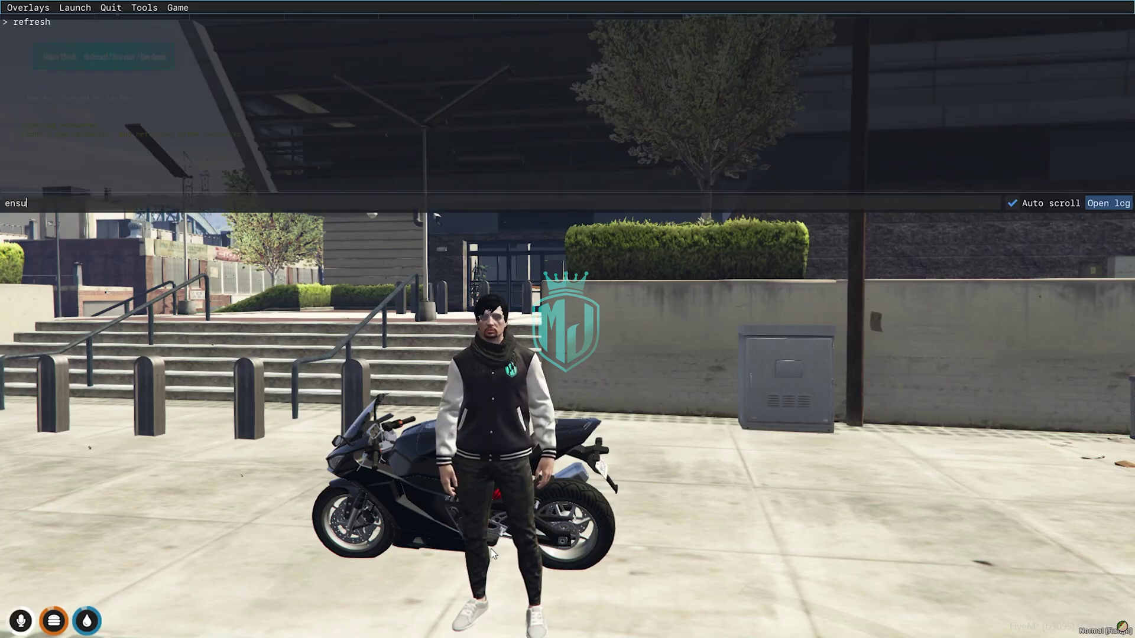
{"action": "type", "text": "re jim-jo"}
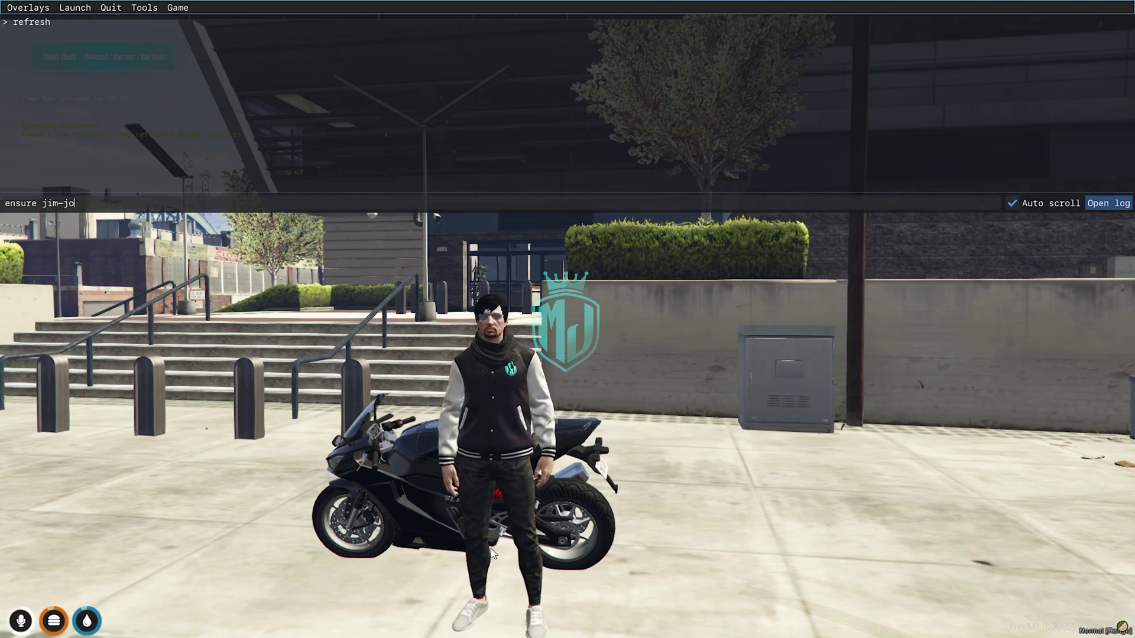
{"action": "type", "text": "bgarage"}
{"action": "key", "text": "Return"}
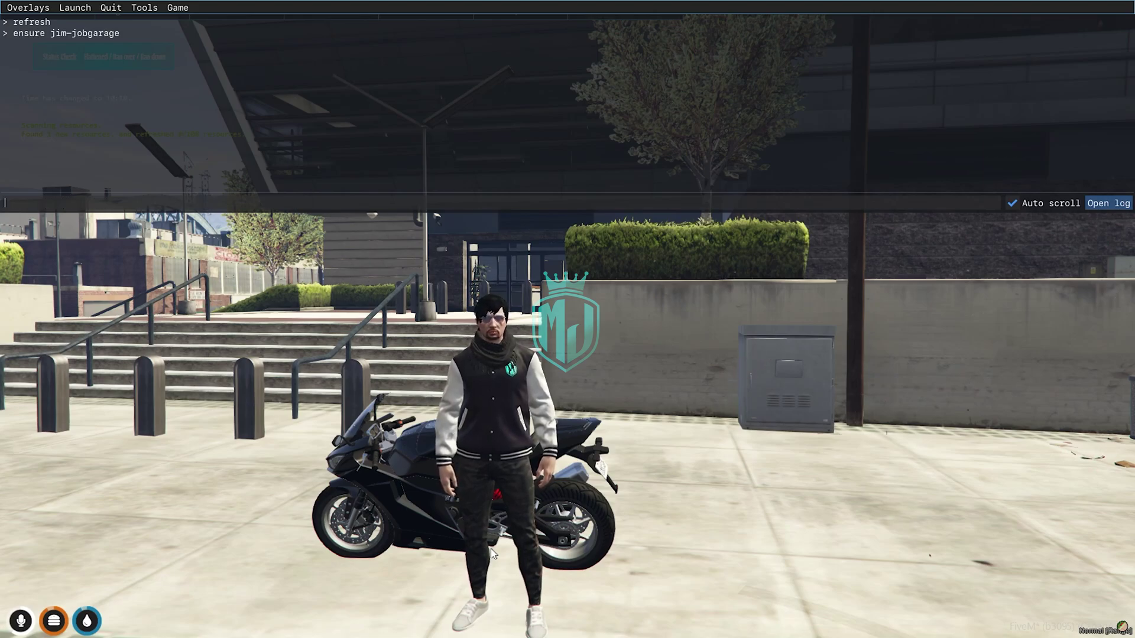
Close the console and teleport using the admin menu's coordinates option.
{"action": "key", "text": "F8"}
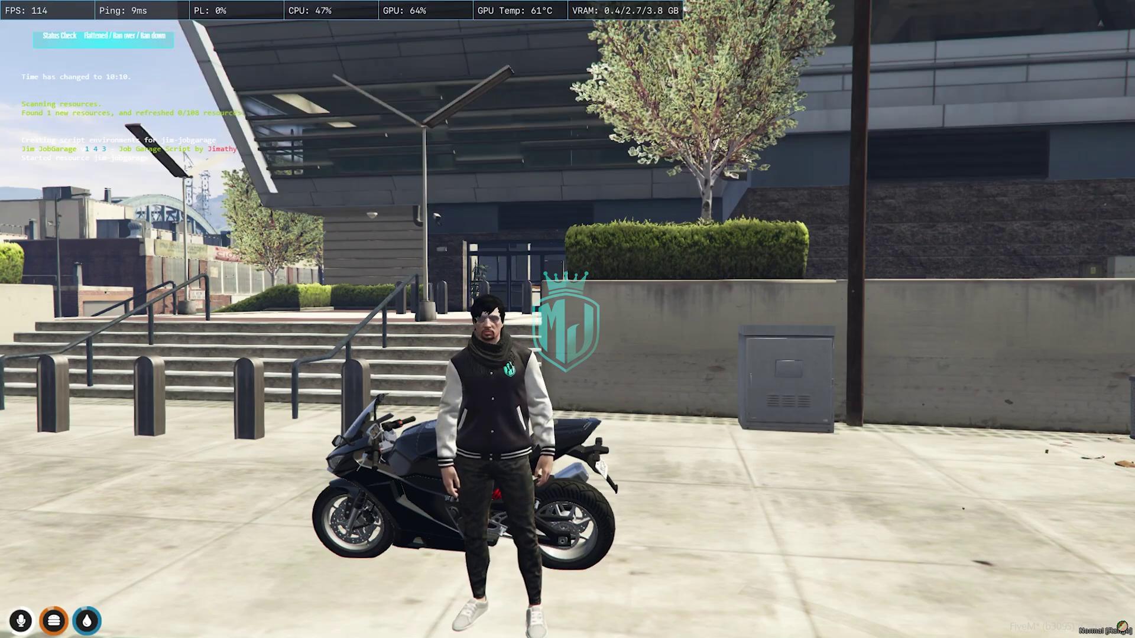
{"action": "type", "text": "/se"}
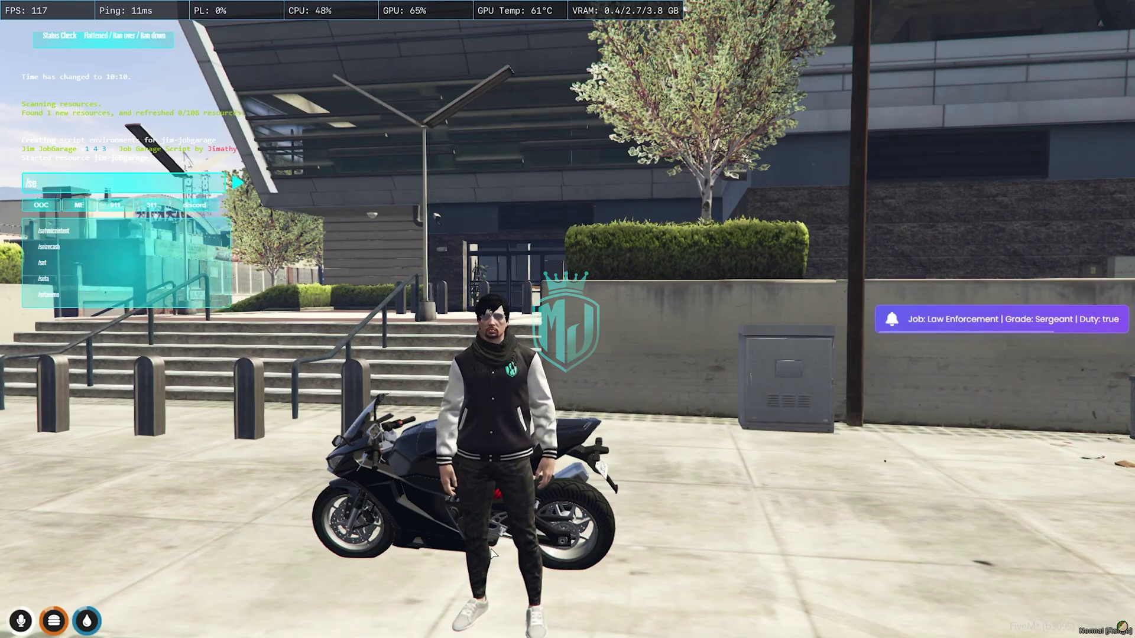
{"action": "key", "text": "Escape"}
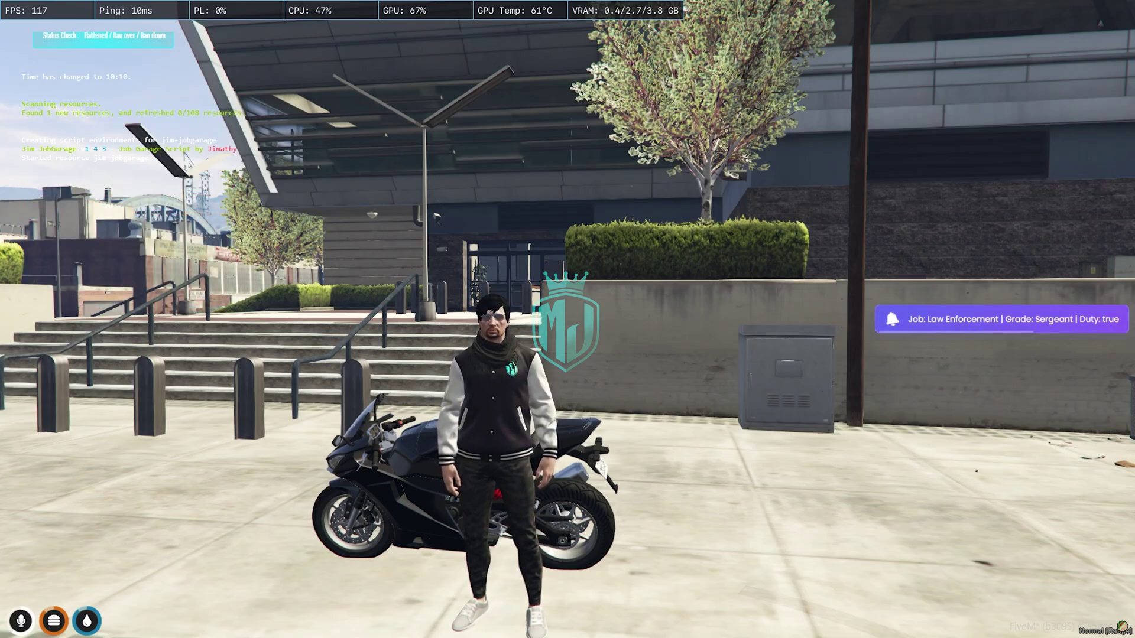
{"action": "key", "text": "F1"}
{"action": "key", "text": "Down"}
{"action": "key", "text": "Return"}
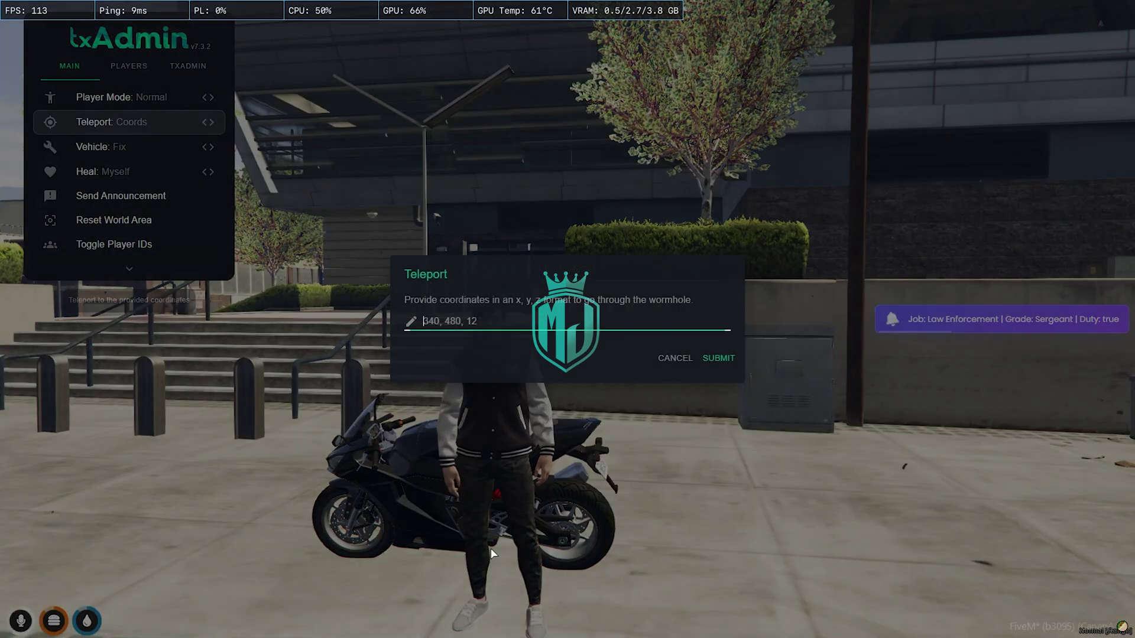
{"action": "key", "text": "Return"}
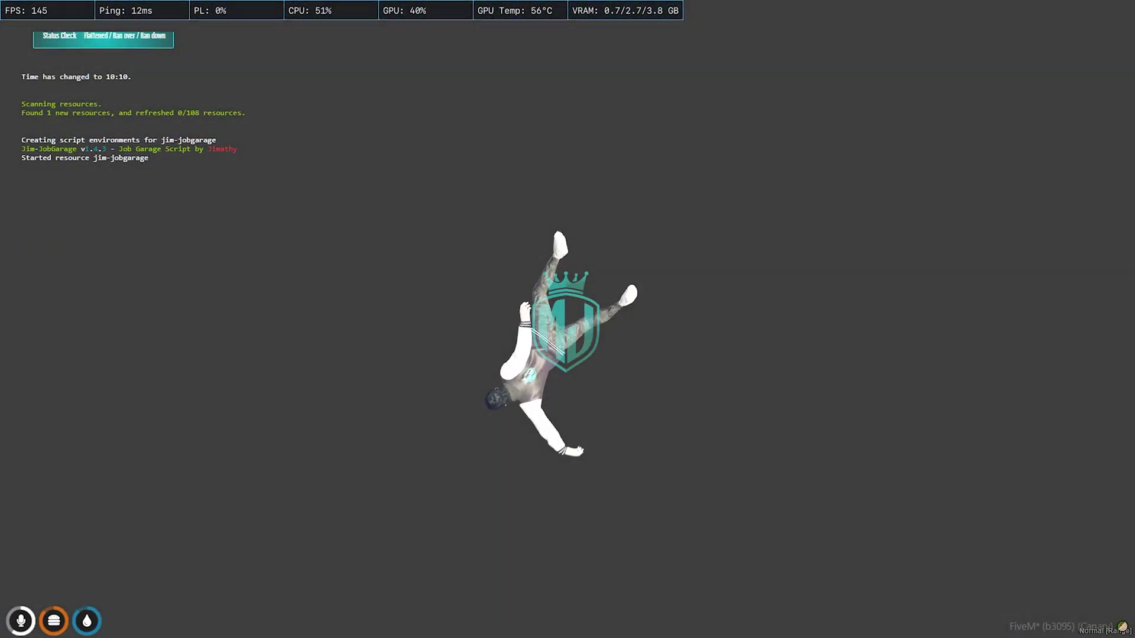
Fly in NoClip to the roadside parking spaces, then turn NoClip off and walk to the spot.
{"action": "key", "text": "F1"}
{"action": "key", "text": "Return"}
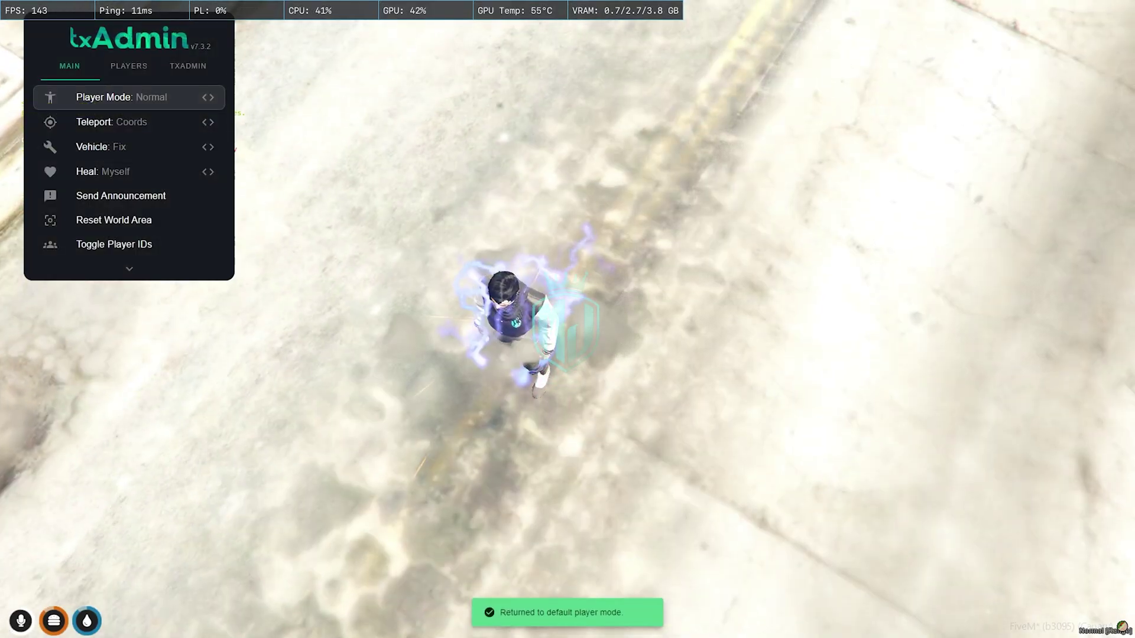
{"action": "key", "text": "Right"}
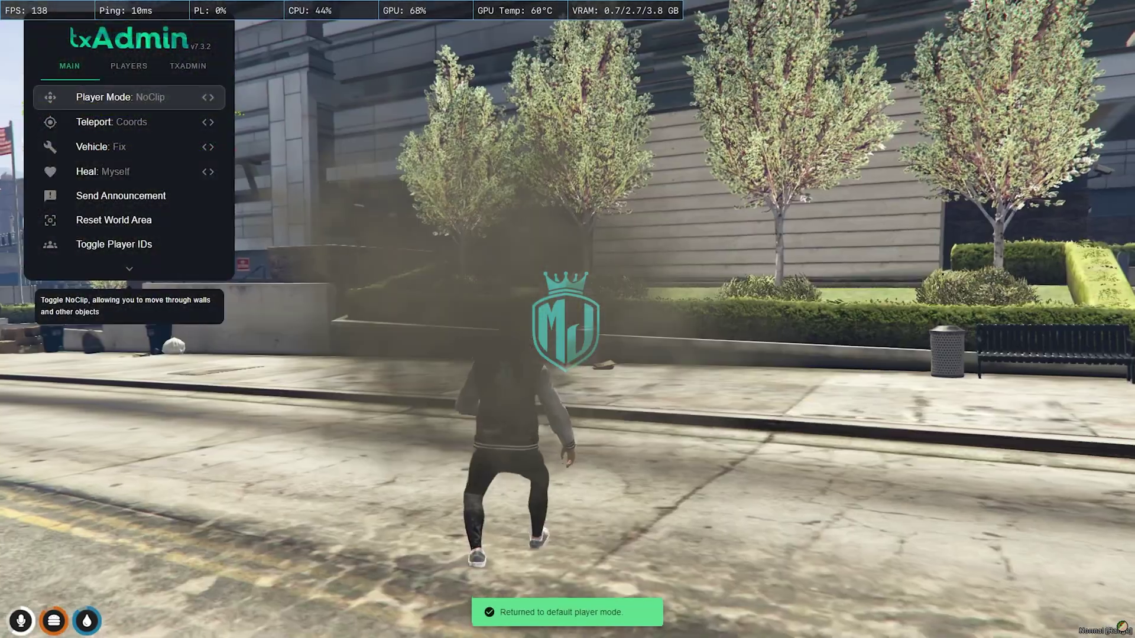
{"action": "key", "text": "Escape"}
{"action": "key", "text": "w"}
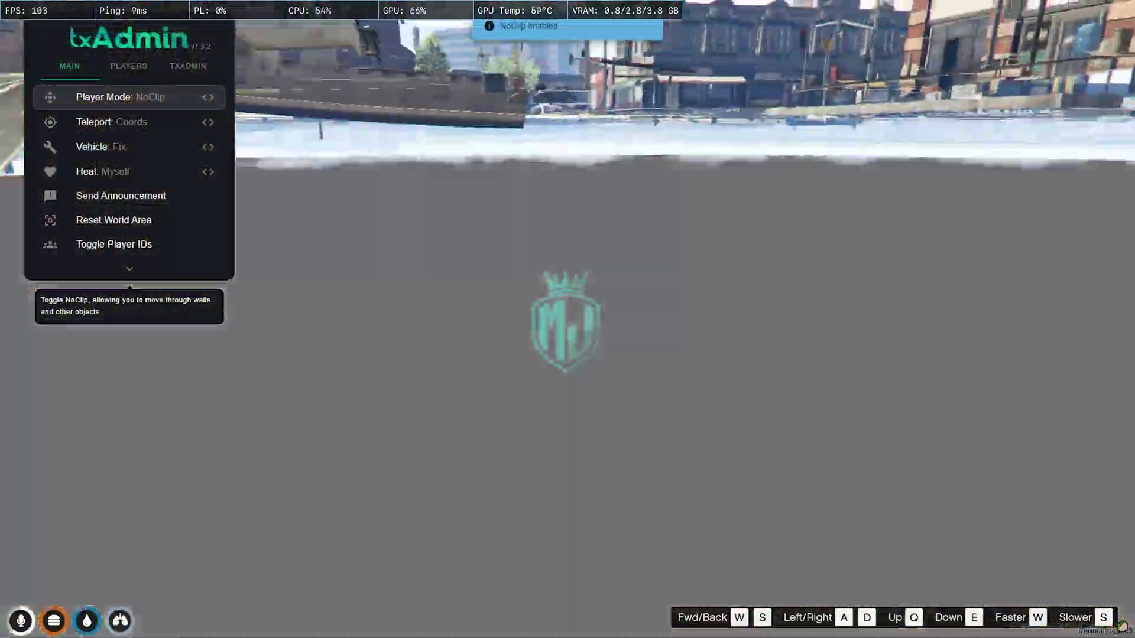
{"action": "key", "text": "Return"}
{"action": "key", "text": "Escape"}
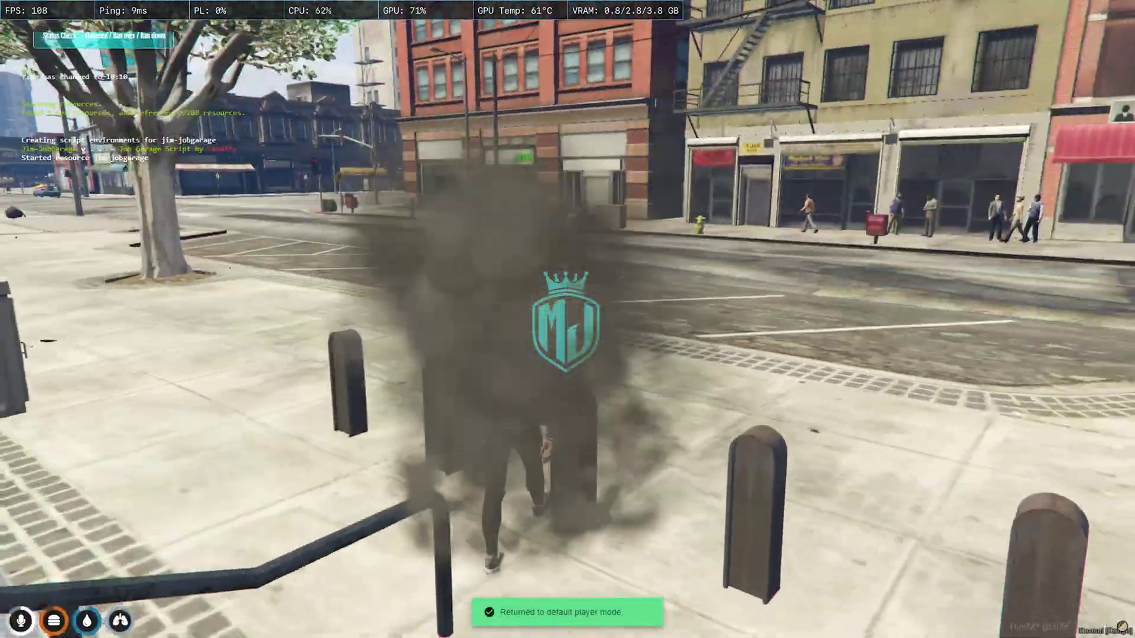
{"action": "key", "text": "w"}
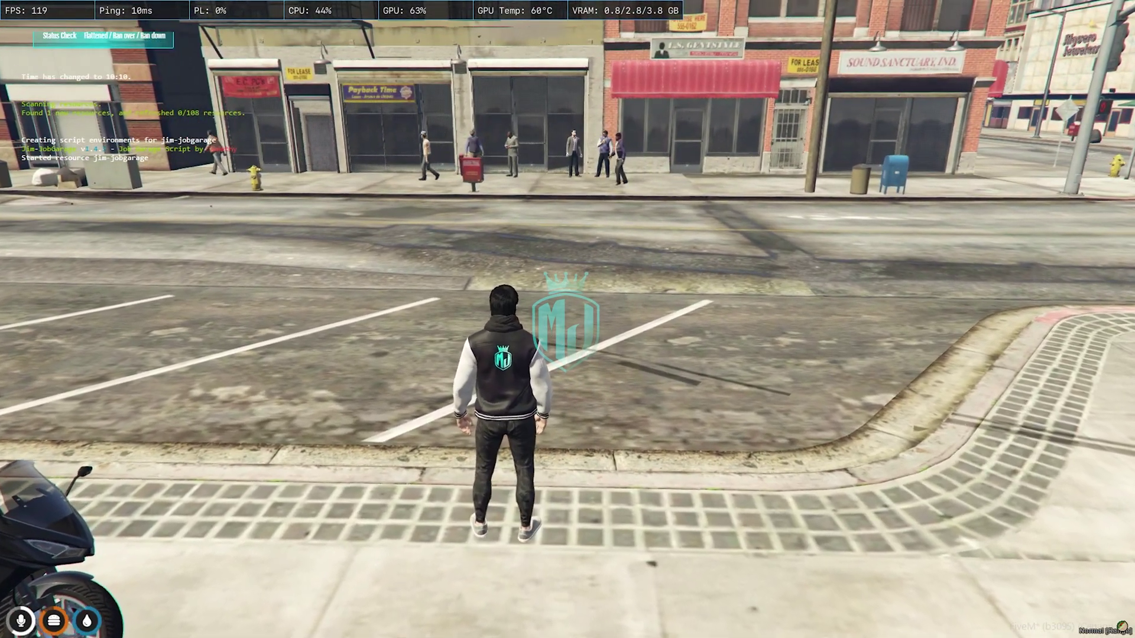
Run /vector3 to copy the character's coordinates, then bring config.lua back up.
{"action": "type", "text": "t/vector3"}
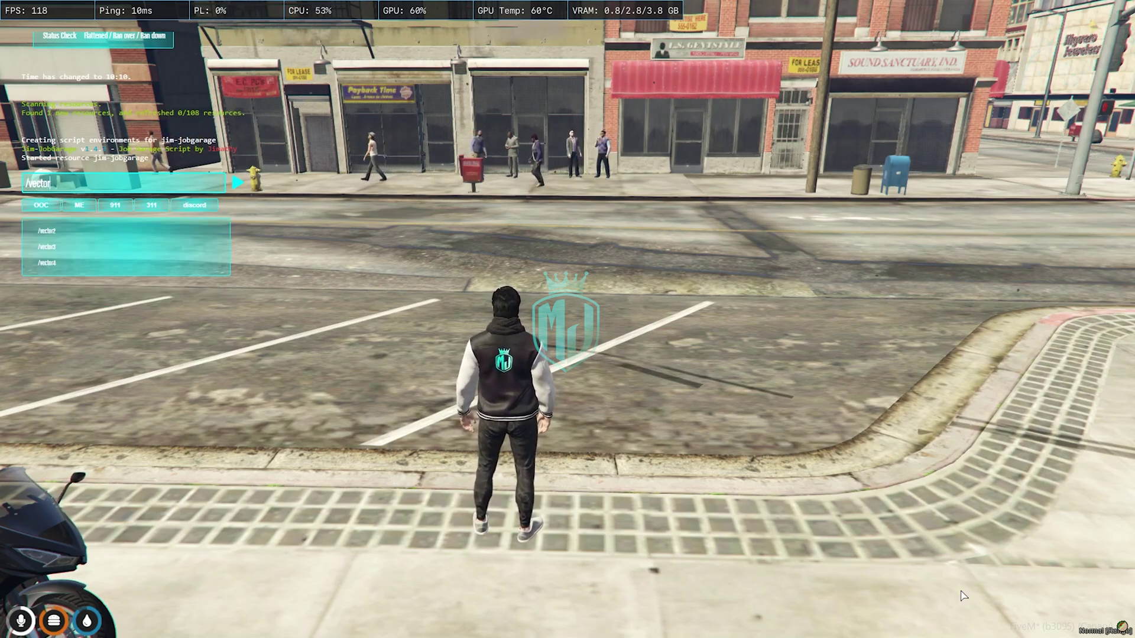
{"action": "key", "text": "Return"}
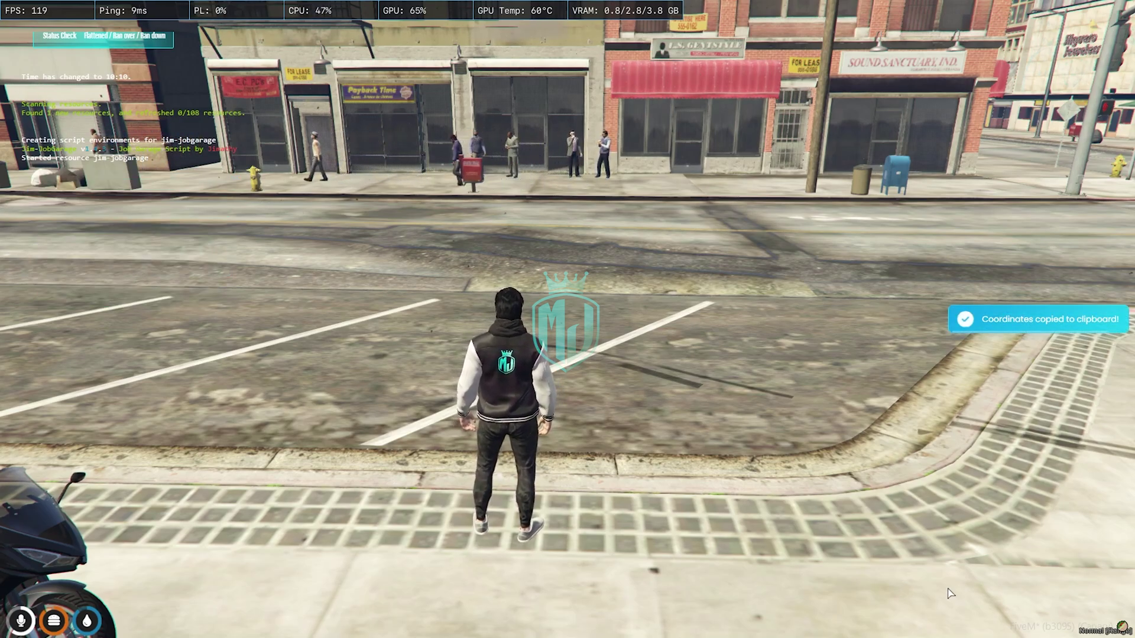
{"action": "key", "text": "super"}
{"action": "left_click", "coordinate": [363, 626]}
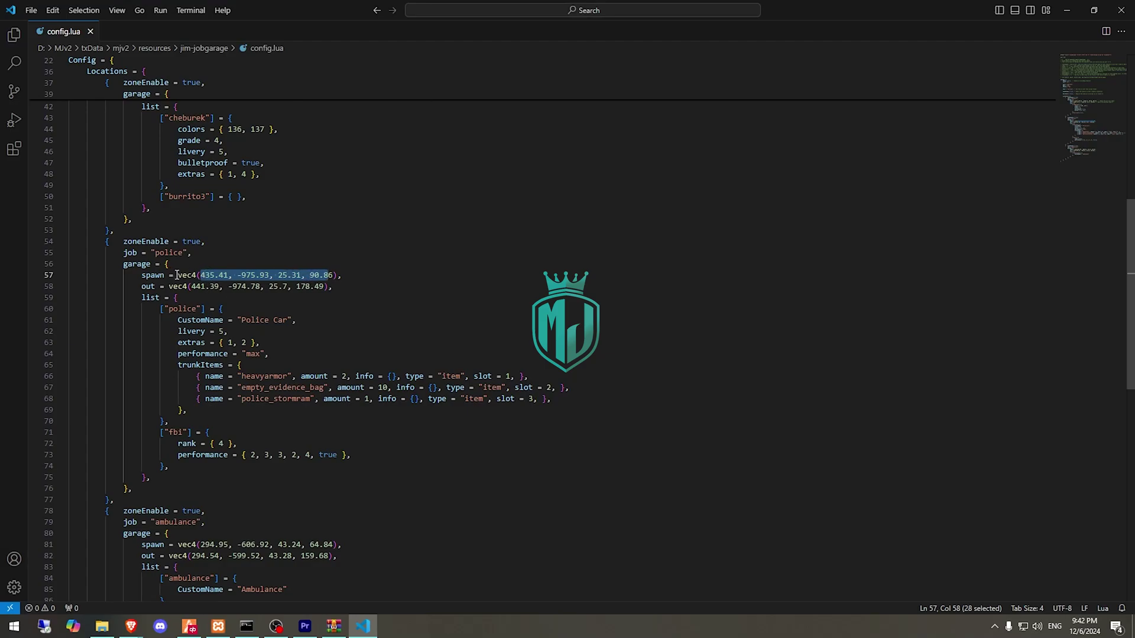
Set line 57's spawn to vec4(411.83, -982.6, 29.42, 92.15) and apply it to line 58's out point.
{"action": "left_click_drag", "start_coordinate": [177, 274], "coordinate": [335, 275]}
{"action": "key", "text": "ctrl+v"}
{"action": "left_click", "coordinate": [202, 275]}
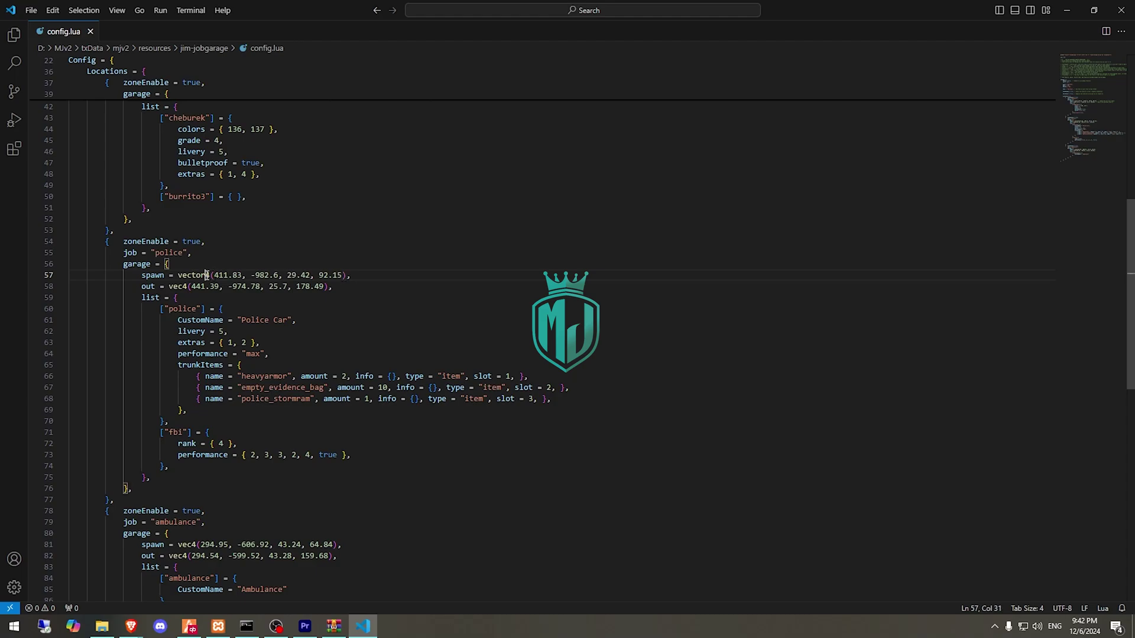
{"action": "key", "text": "BackSpace"}
{"action": "key", "text": "BackSpace"}
{"action": "key", "text": "BackSpace"}
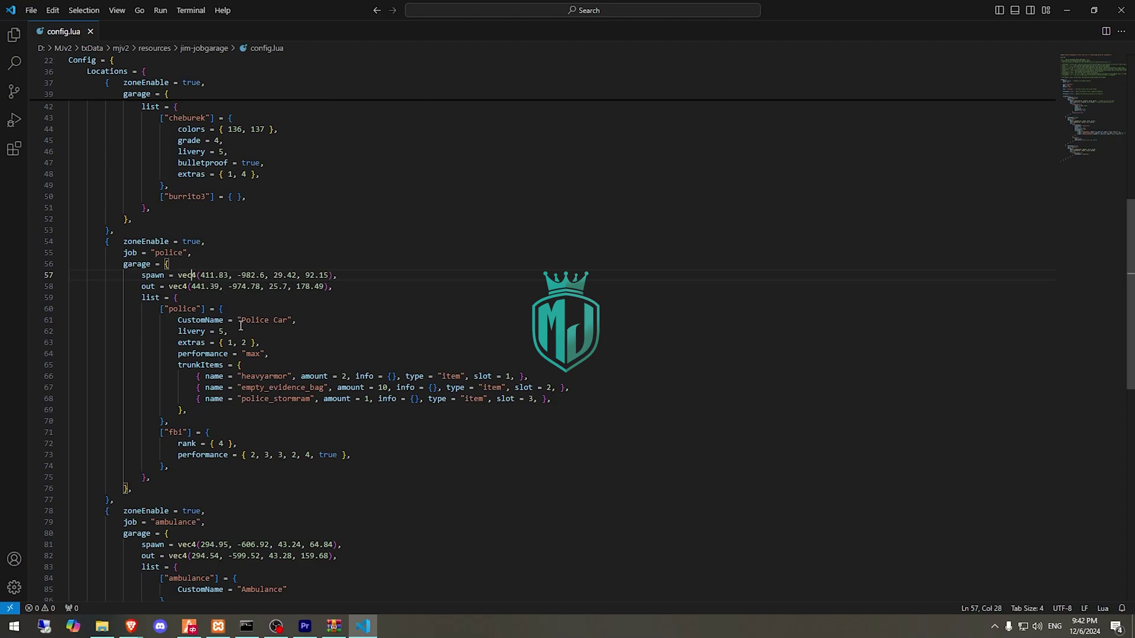
{"action": "left_click", "coordinate": [298, 307]}
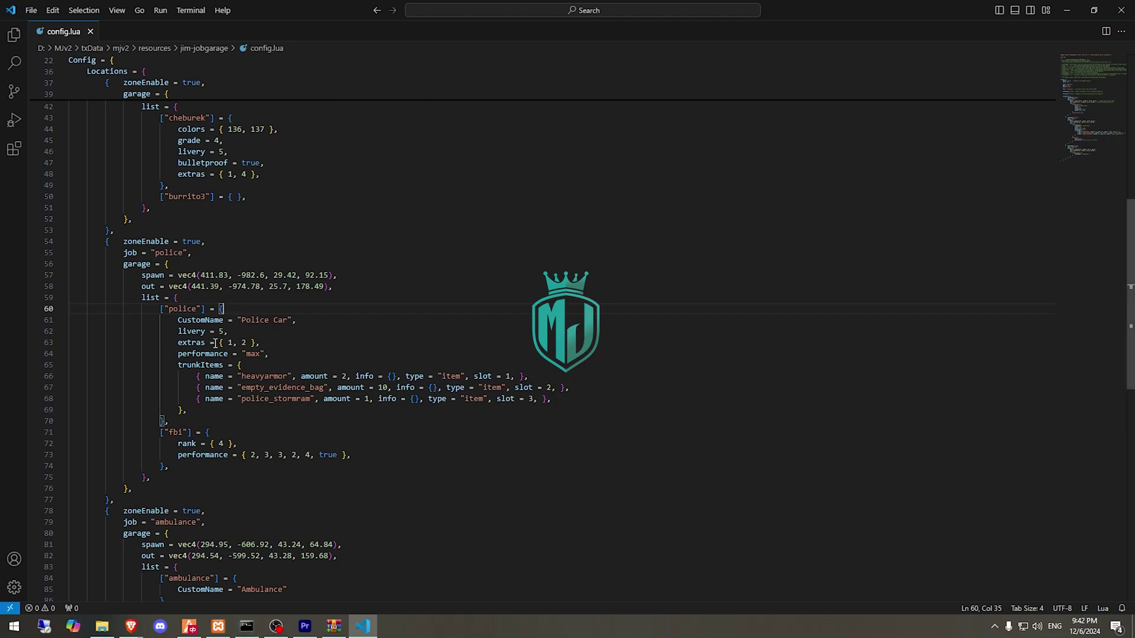
{"action": "left_click_drag", "start_coordinate": [202, 275], "coordinate": [324, 278]}
{"action": "left_click_drag", "start_coordinate": [192, 287], "coordinate": [324, 287]}
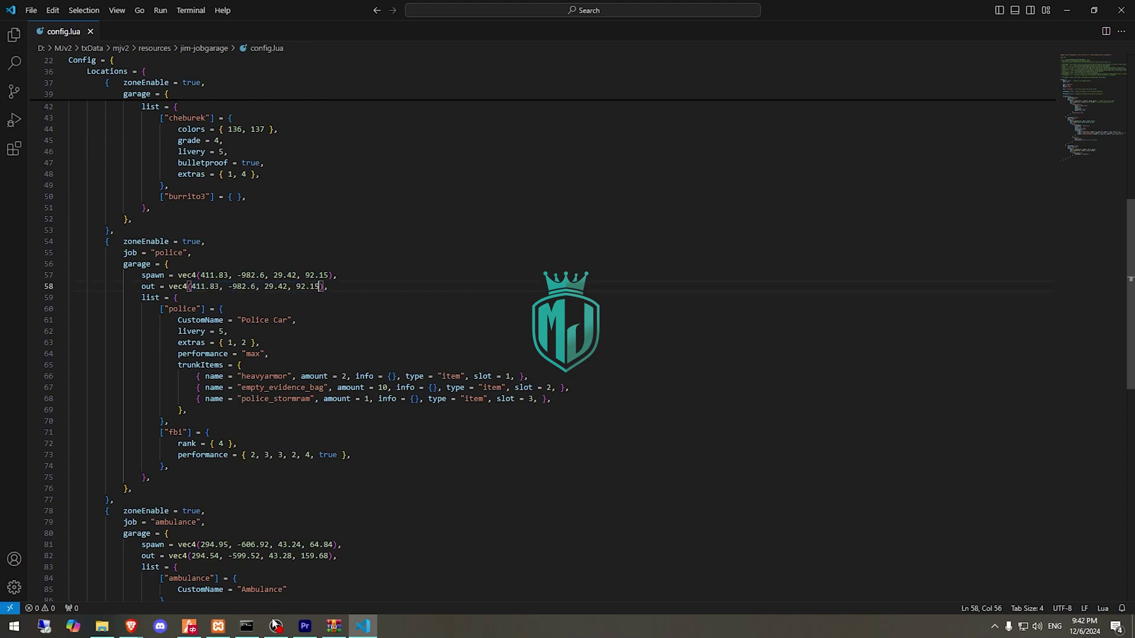
{"action": "left_click", "coordinate": [226, 626]}
Spawn a T20 with /car t20, park it in a marked bay, and copy its coordinates.
{"action": "type", "text": "t"}
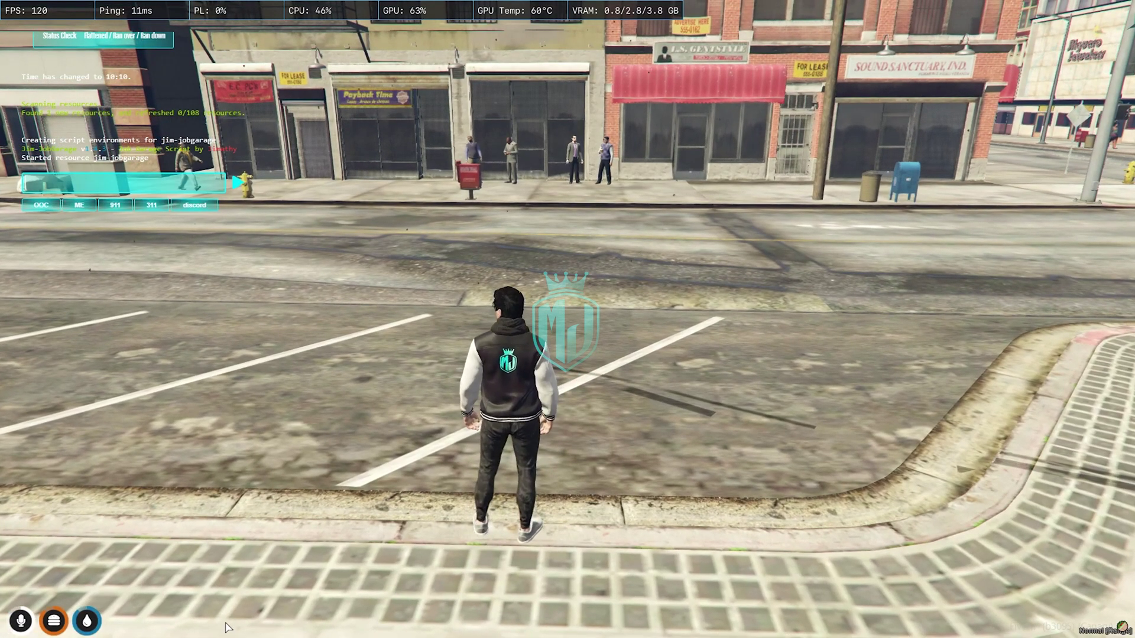
{"action": "type", "text": "/car t20"}
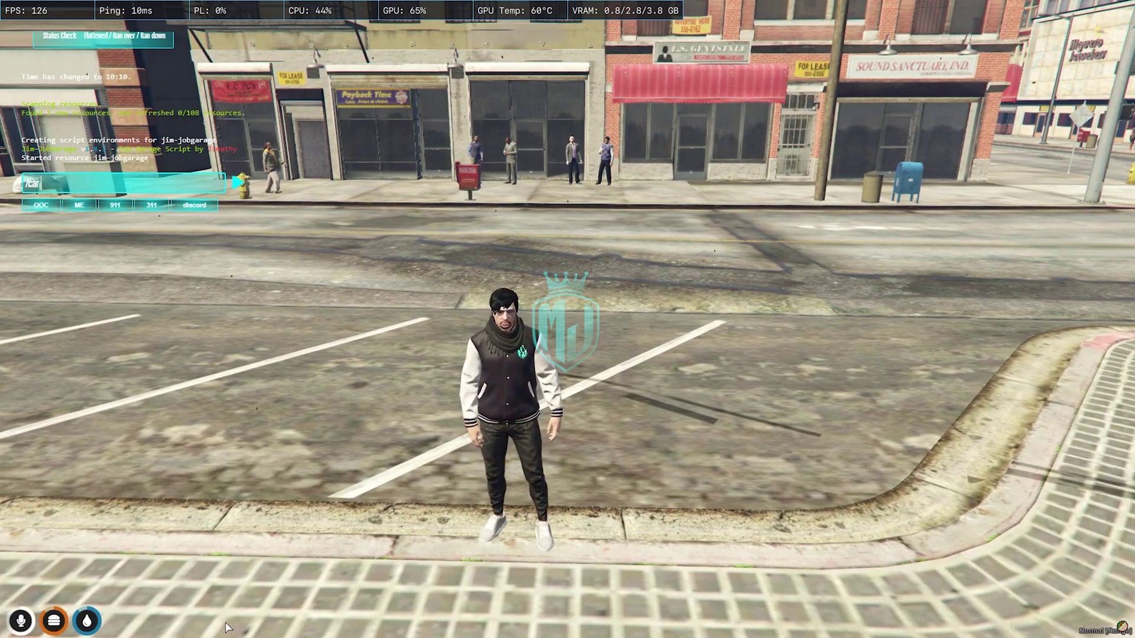
{"action": "key", "text": "Return"}
{"action": "key", "text": "w"}
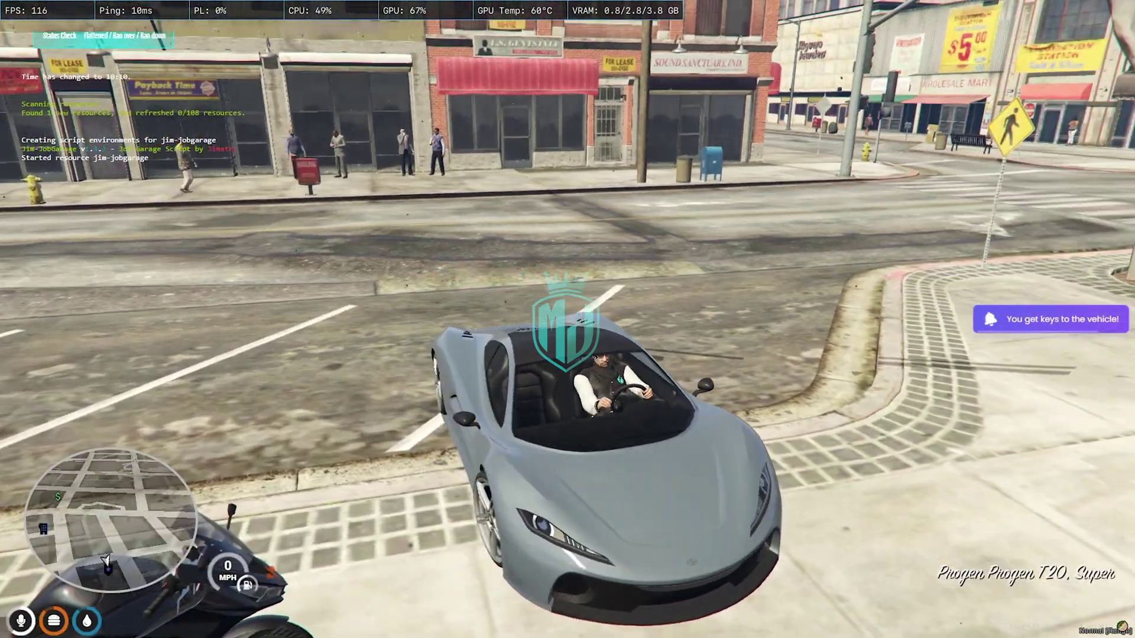
{"action": "key", "text": "d"}
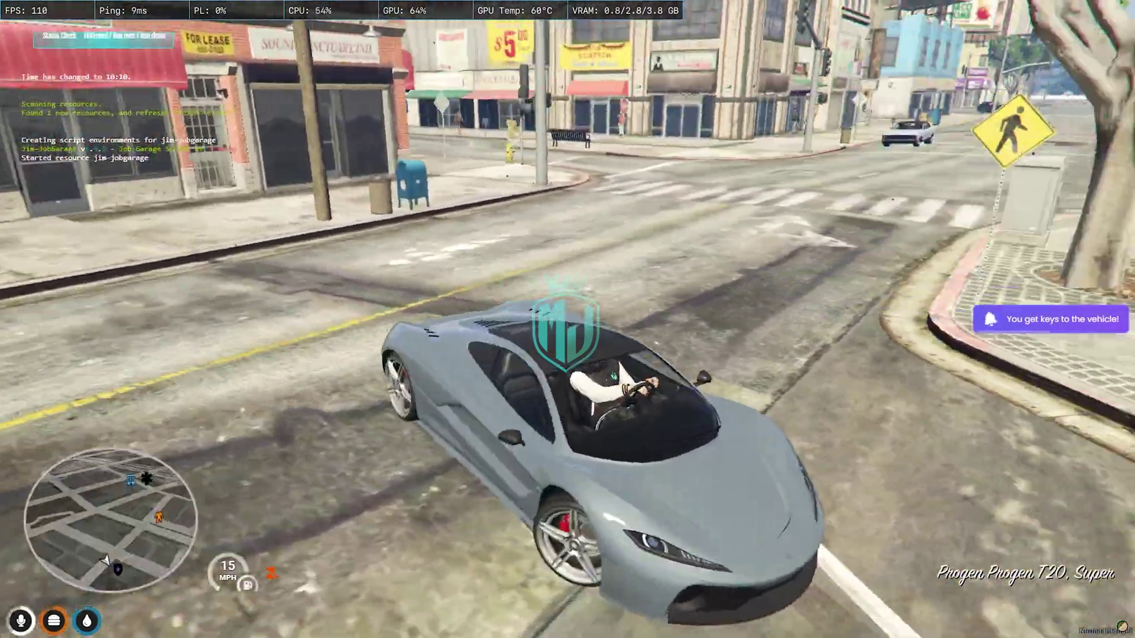
{"action": "key", "text": "s"}
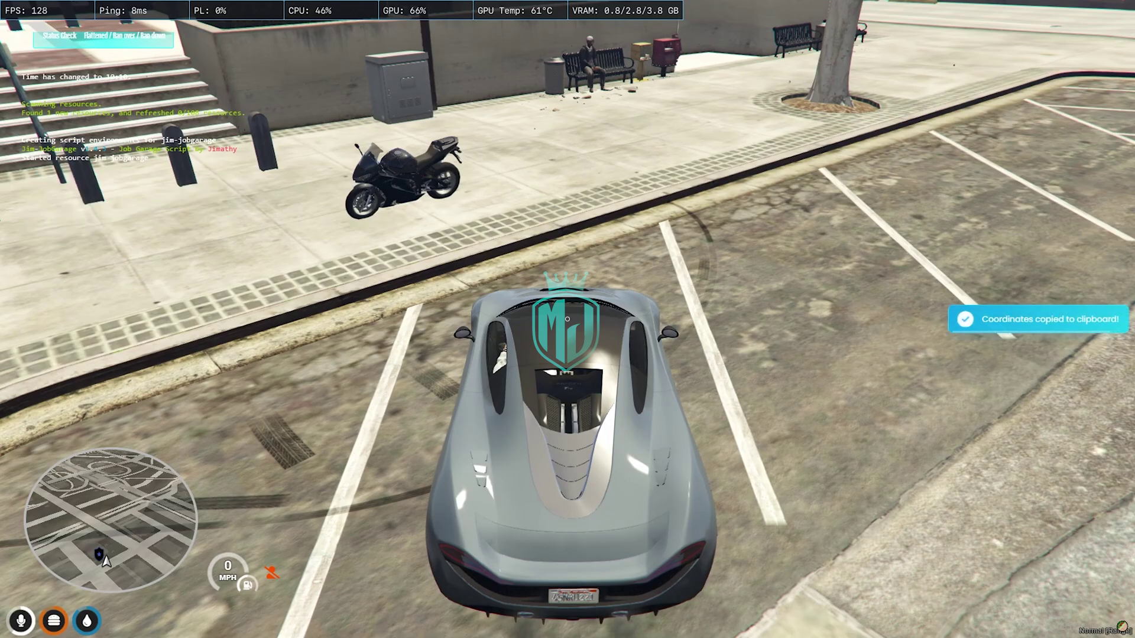
{"action": "key", "text": "super"}
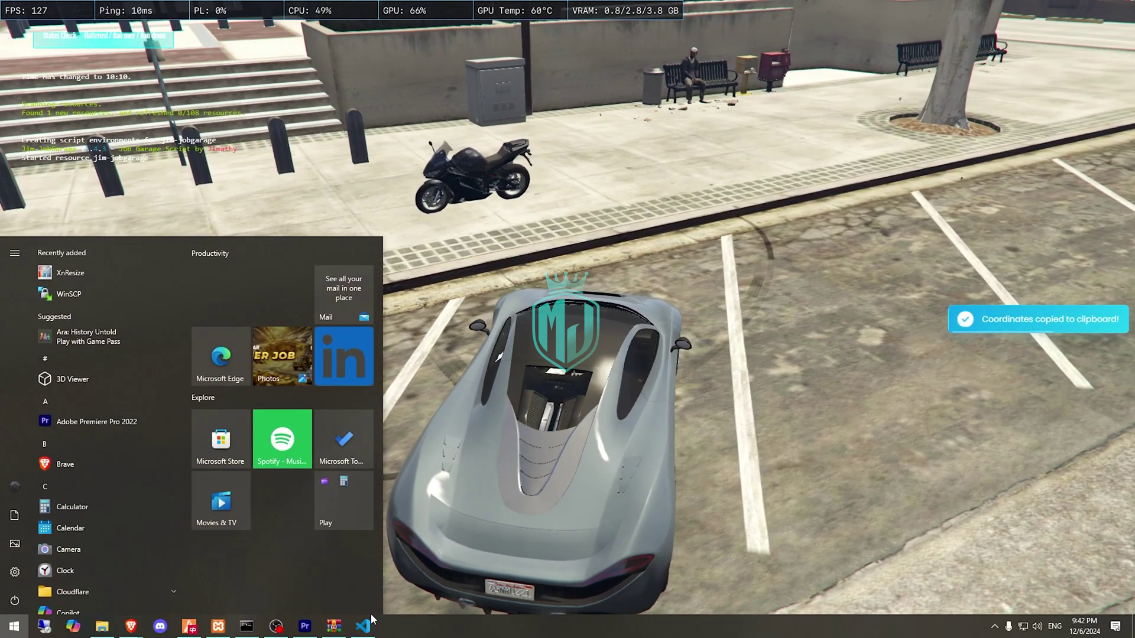
{"action": "left_click", "coordinate": [363, 626]}
Replace the line 57 spawn point with vec4(407.22, -983.92, 28.84, 231.46), fixing vector4 back to vec4.
{"action": "left_click_drag", "start_coordinate": [177, 275], "coordinate": [327, 278]}
{"action": "key", "text": "ctrl+v"}
{"action": "left_click", "coordinate": [204, 275]}
{"action": "key", "text": "BackSpace"}
{"action": "key", "text": "BackSpace"}
{"action": "key", "text": "BackSpace"}
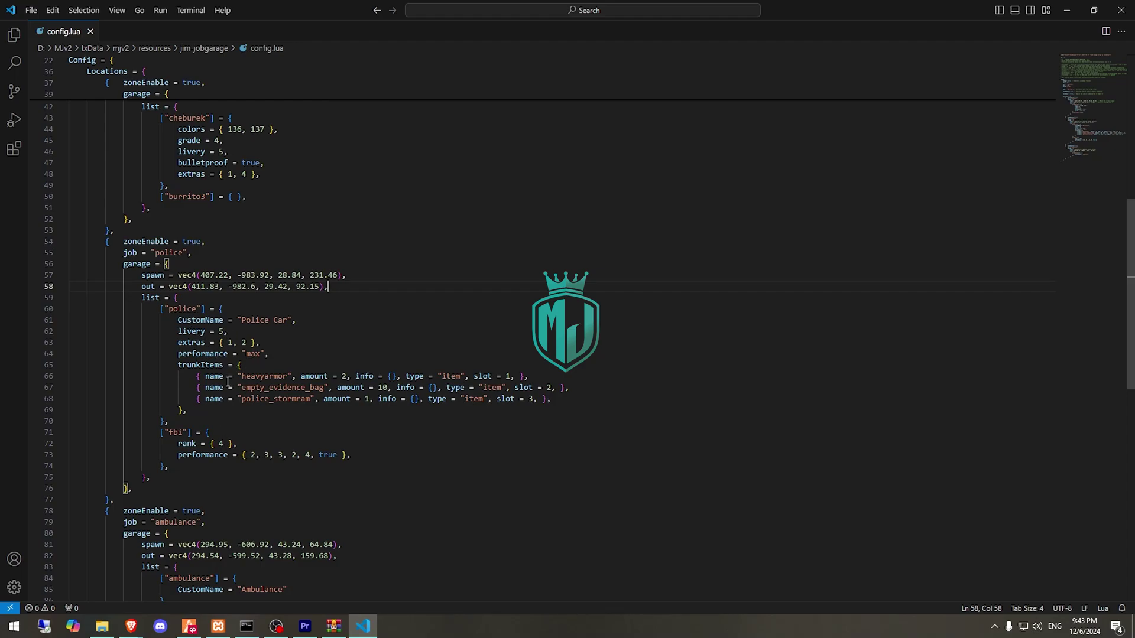
{"action": "scroll", "coordinate": [225, 520], "scroll_direction": "down", "scroll_amount": 2}
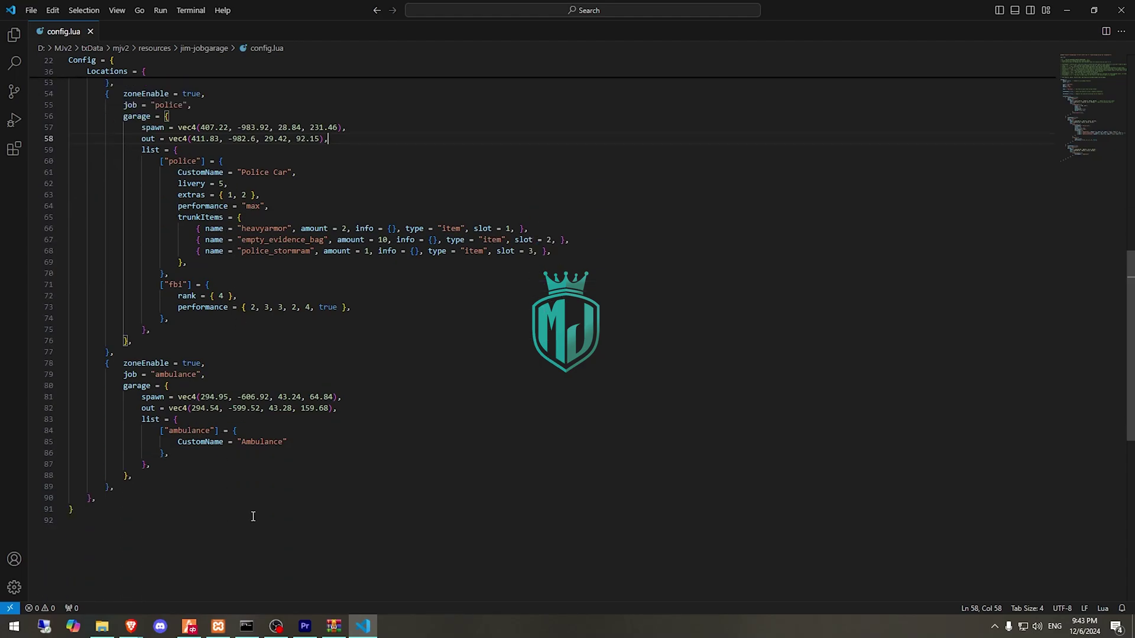
{"action": "scroll", "coordinate": [251, 516], "scroll_direction": "up", "scroll_amount": 3}
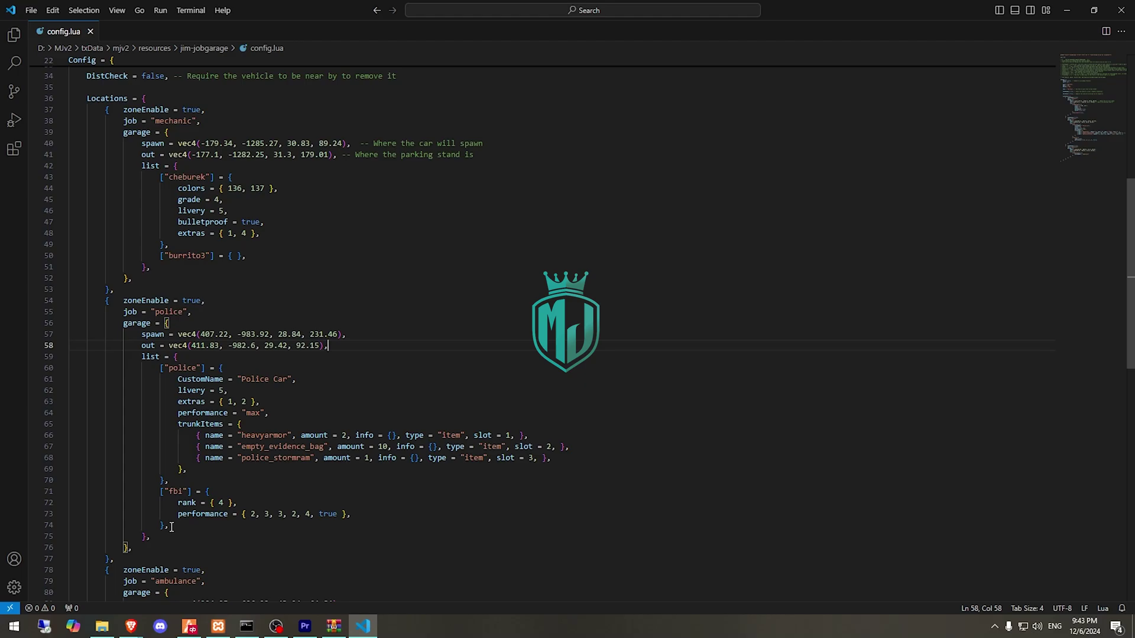
{"action": "left_click_drag", "start_coordinate": [172, 526], "coordinate": [166, 495]}
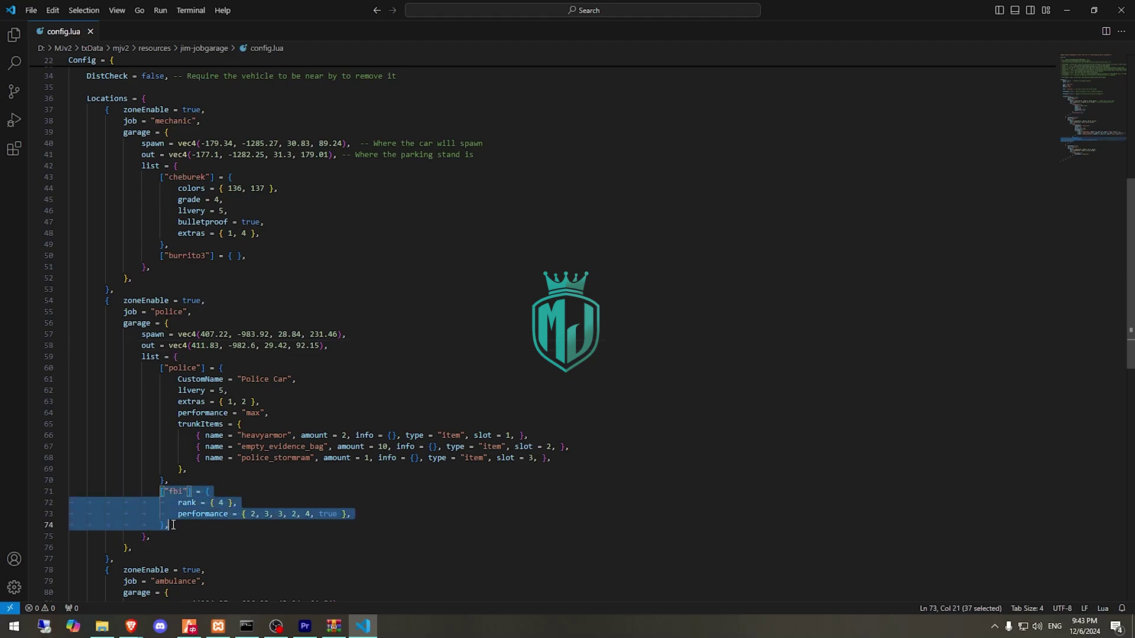
Duplicate the fbi vehicle entry as police3 with rank { 1, 2 } in config.lua.
{"action": "left_click", "coordinate": [172, 481]}
{"action": "key", "text": "ctrl+v"}
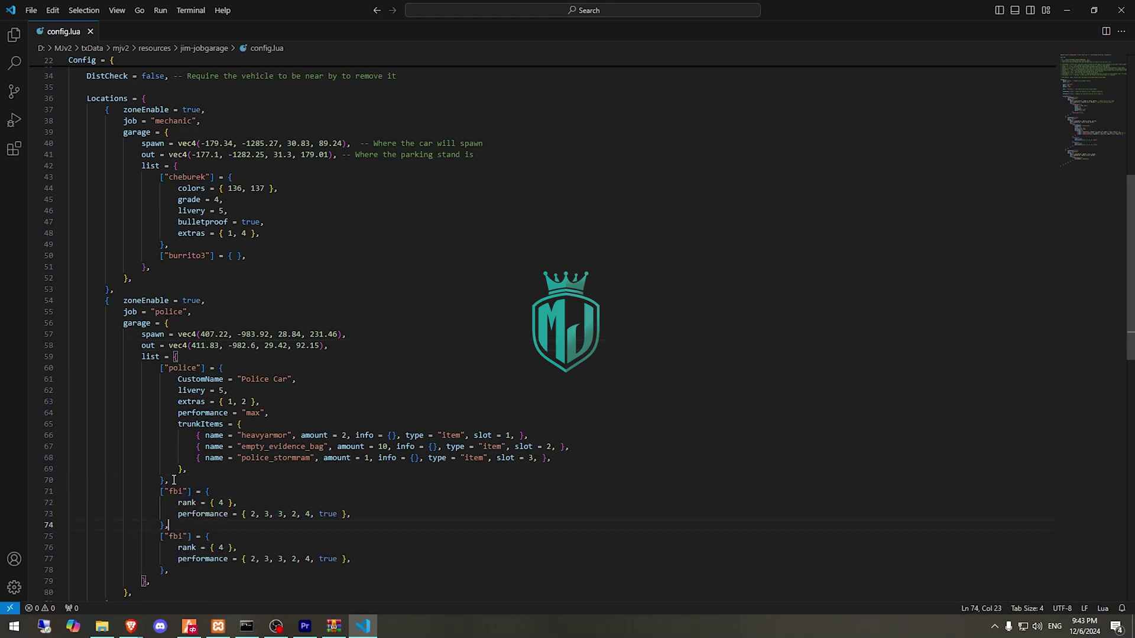
{"action": "double_click", "coordinate": [172, 494]}
{"action": "type", "text": "f"}
{"action": "double_click", "coordinate": [222, 503]}
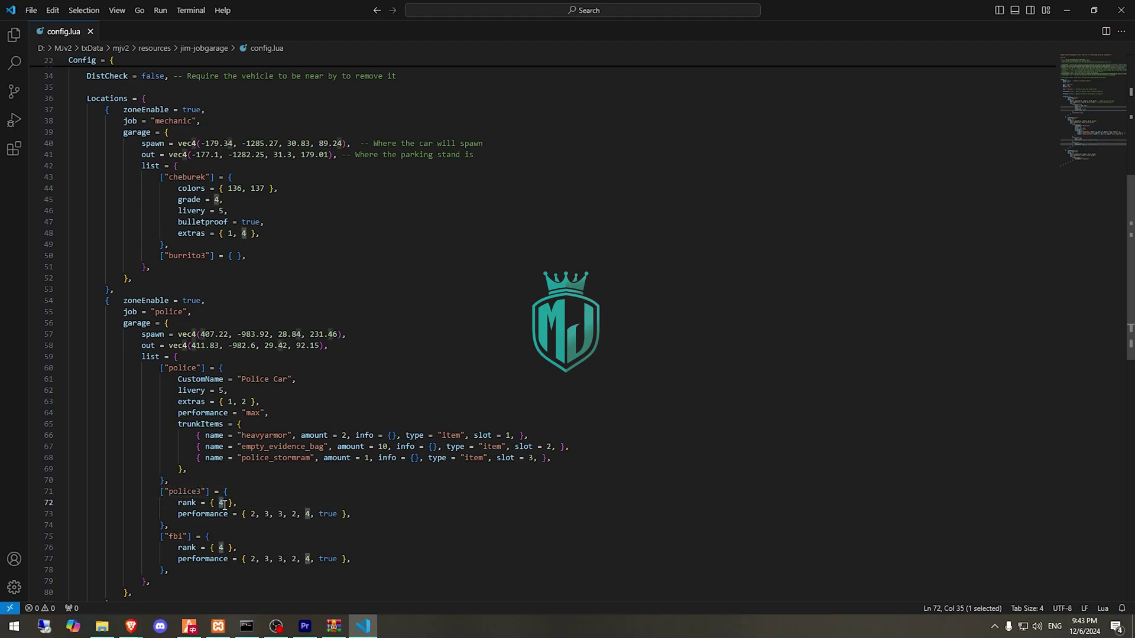
{"action": "type", "text": "1, 2"}
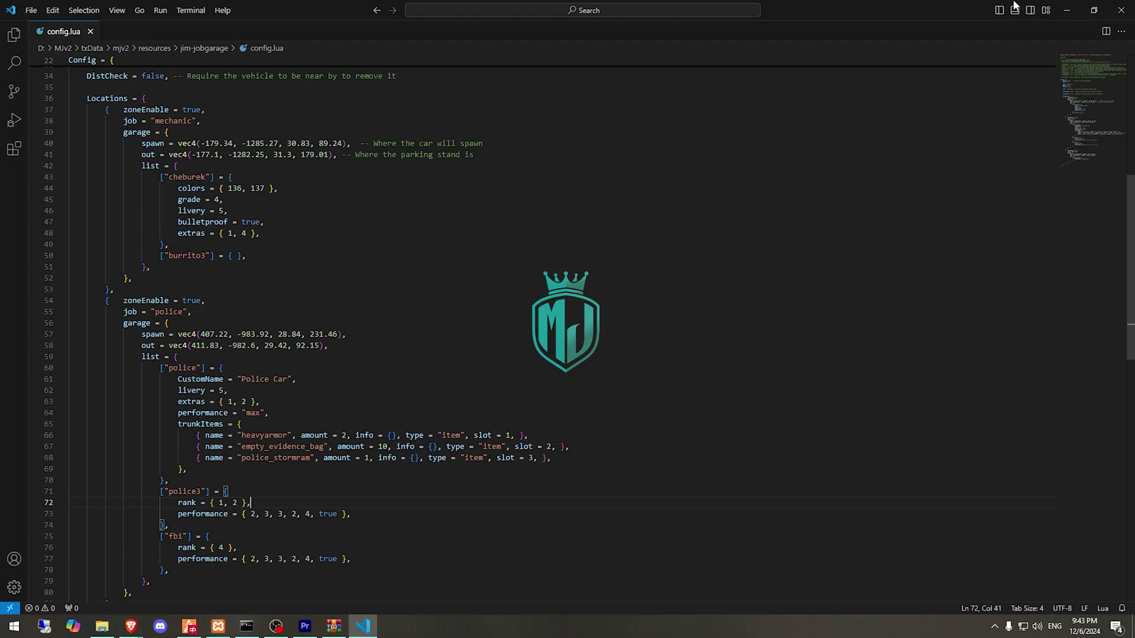
{"action": "key", "text": "alt+Tab"}
Re-run 'ensure jim-jobgarage' from the F8 console to reload the resource.
{"action": "key", "text": "F8"}
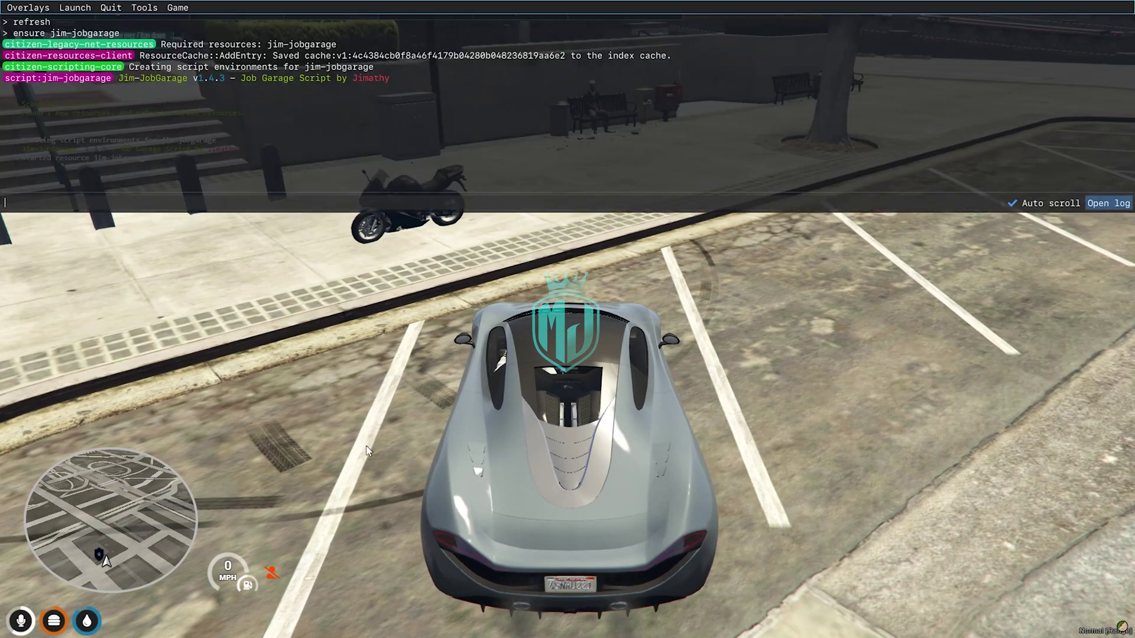
{"action": "key", "text": "Up"}
{"action": "key", "text": "Up"}
{"action": "key", "text": "Down"}
{"action": "key", "text": "Return"}
{"action": "key", "text": "F8"}
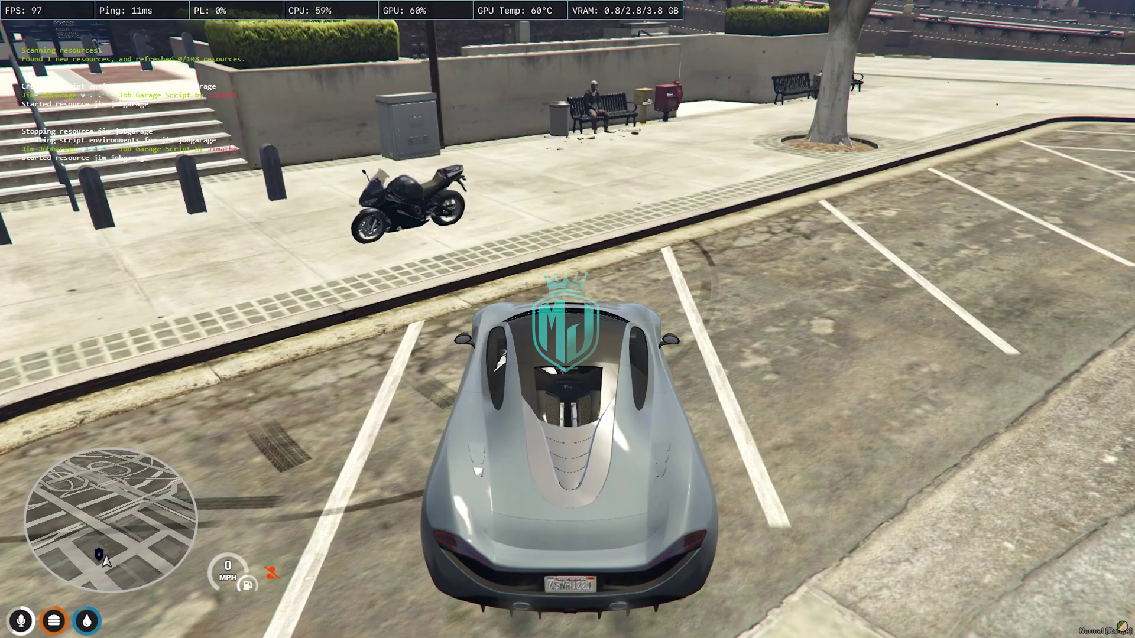
Delete the sports car with the /dv chat command.
{"action": "key", "text": "t"}
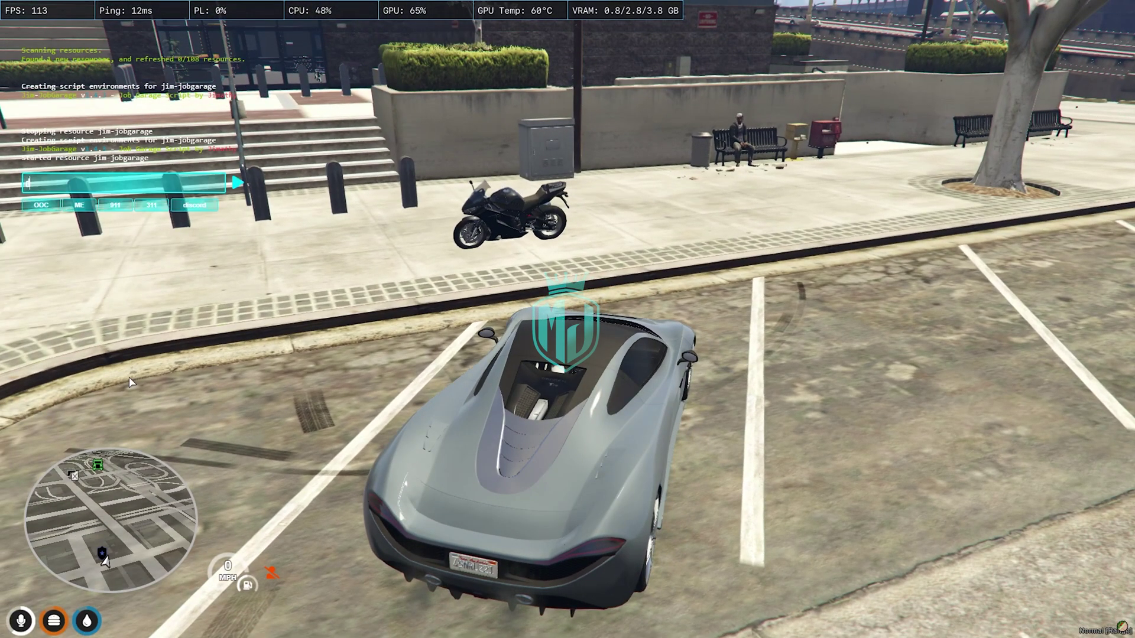
{"action": "type", "text": "/dv"}
{"action": "key", "text": "Return"}
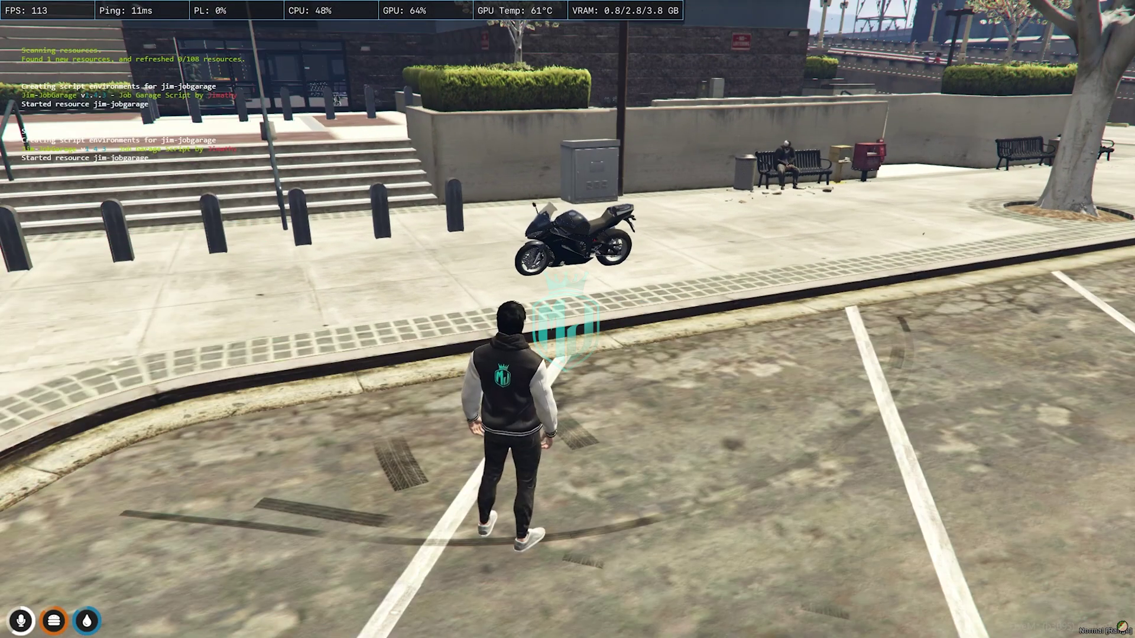
Walk the character onto the sidewalk beside the garage parking meter.
{"action": "key", "text": "s"}
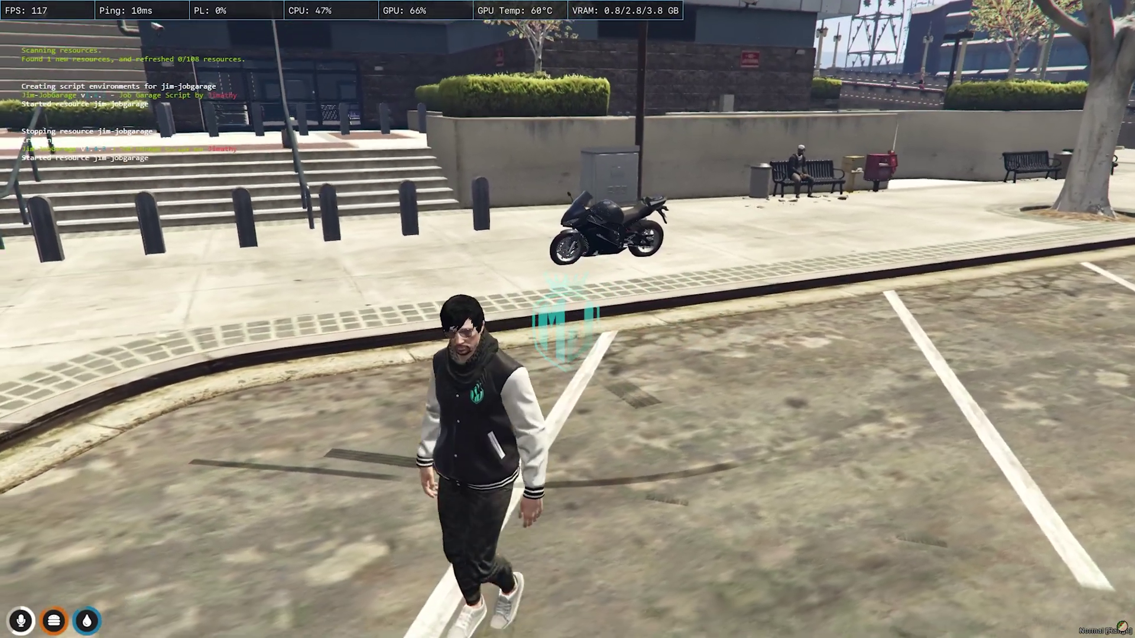
{"action": "key", "text": "w"}
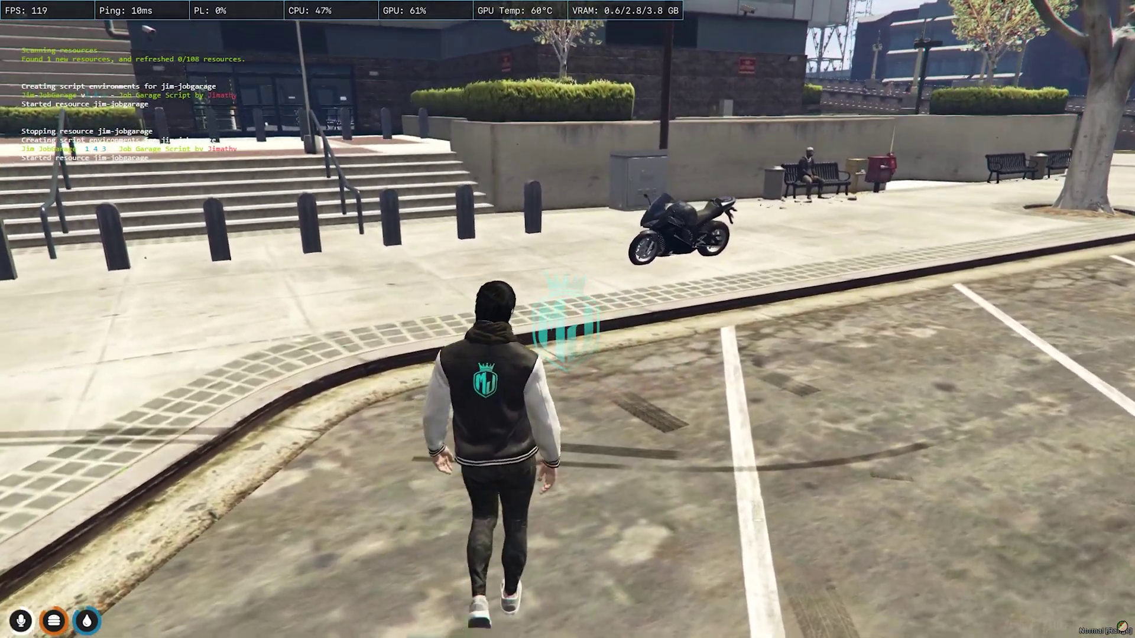
{"action": "key", "text": "w"}
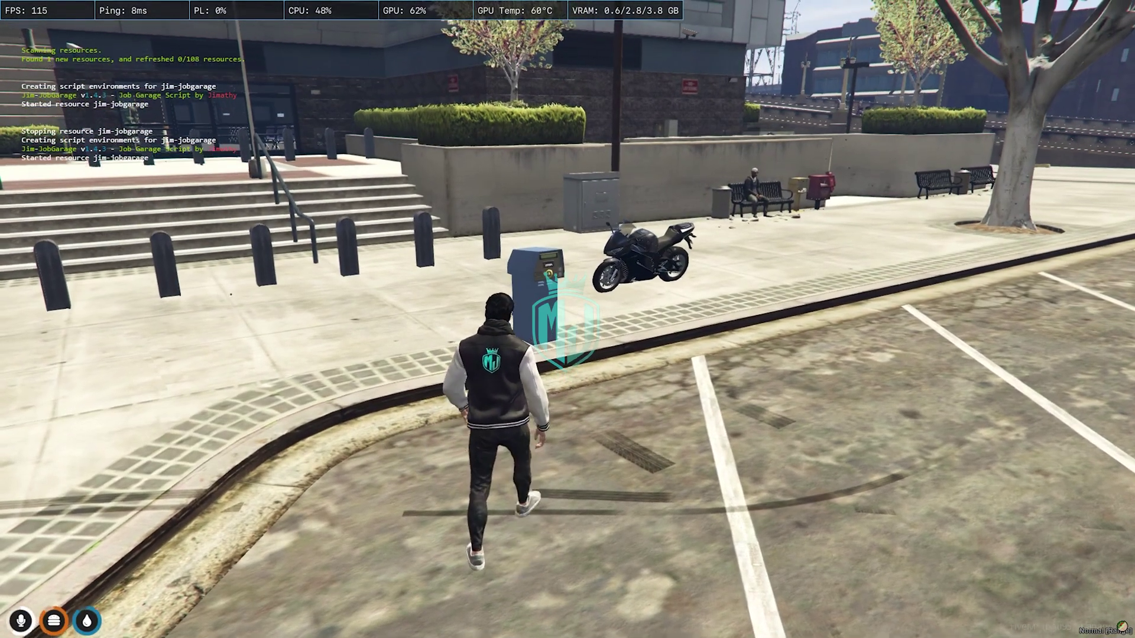
{"action": "key", "text": "w"}
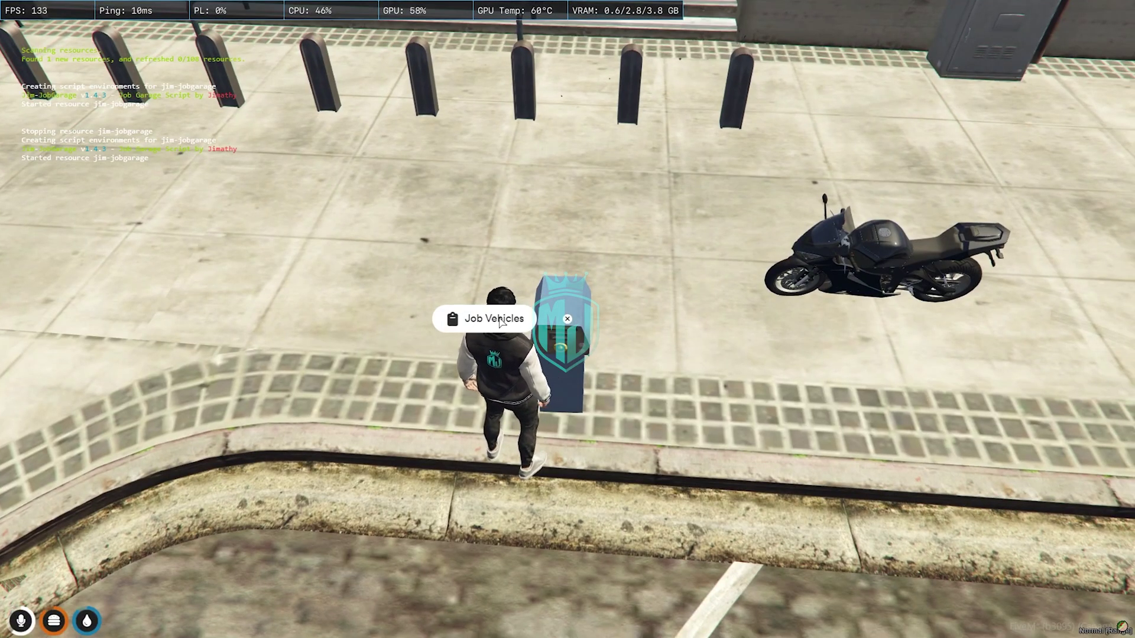
Take out the Police Car from the Law Enforcement Job Garage and step out.
{"action": "left_click", "coordinate": [484, 318]}
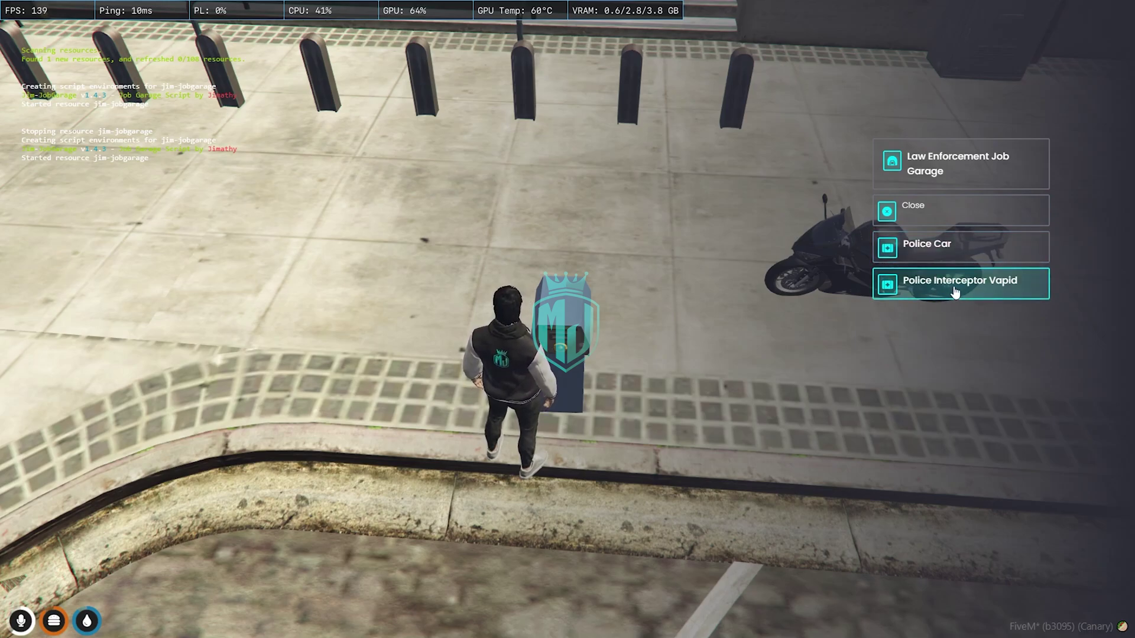
{"action": "left_click", "coordinate": [940, 257]}
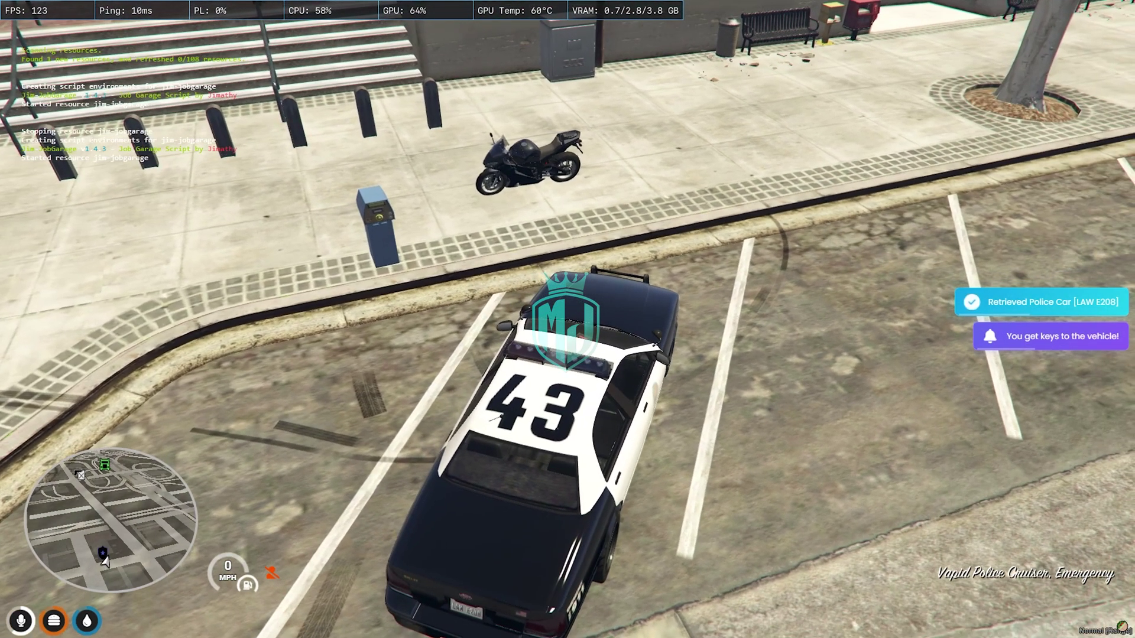
{"action": "key", "text": "f"}
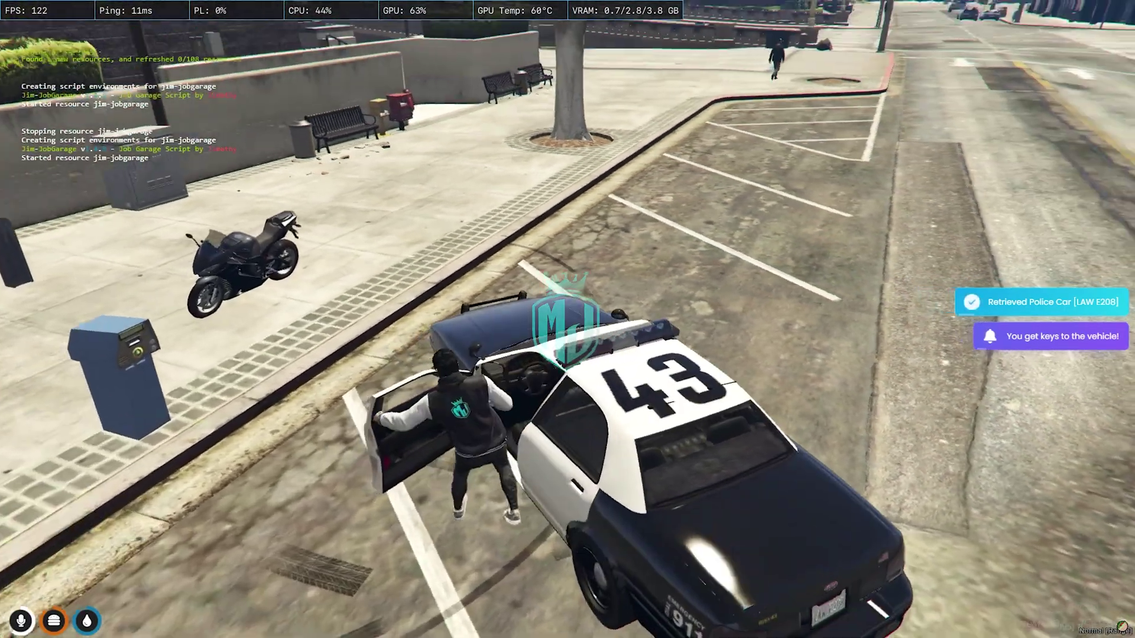
Return the Police Car to the garage through the meter's Job Vehicles menu.
{"action": "key", "text": "w"}
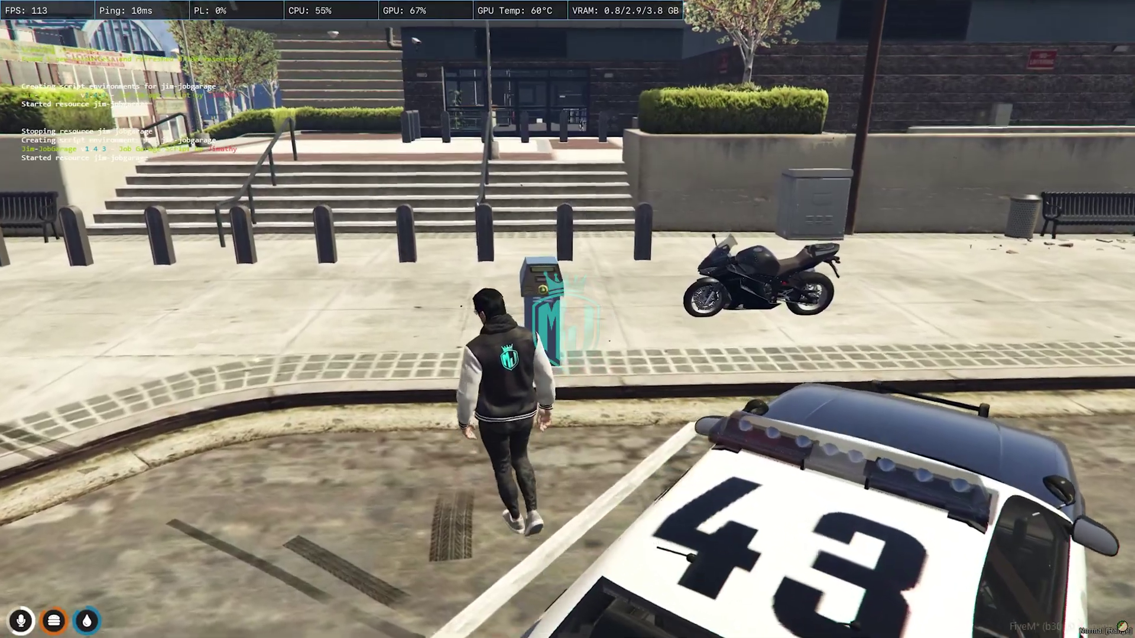
{"action": "key", "text": "alt"}
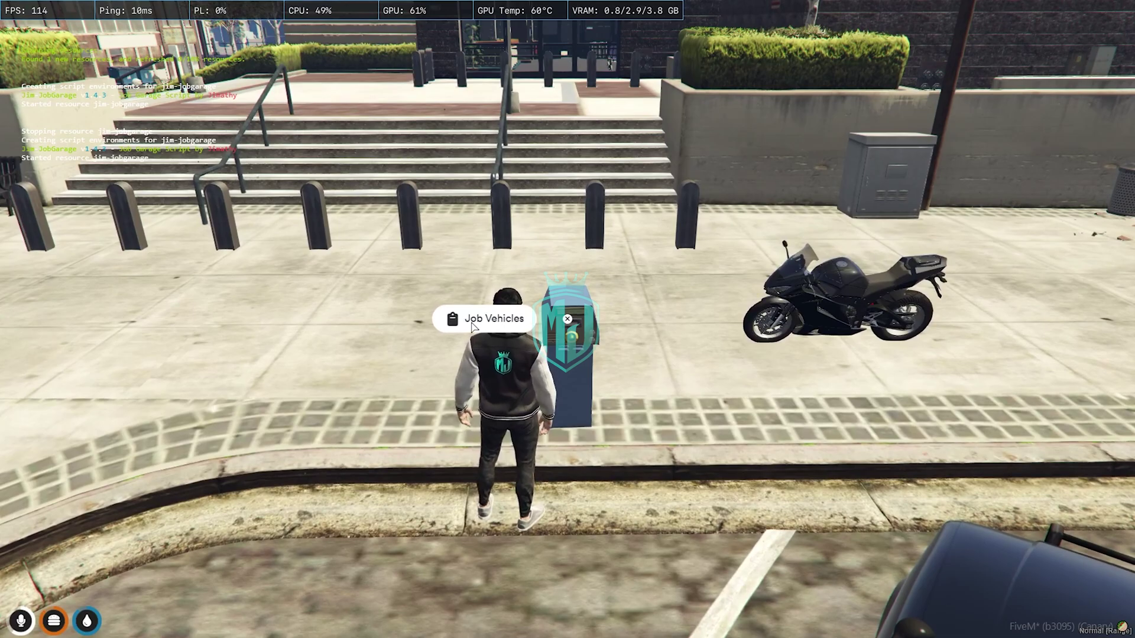
{"action": "left_click", "coordinate": [473, 324]}
{"action": "left_click", "coordinate": [954, 255]}
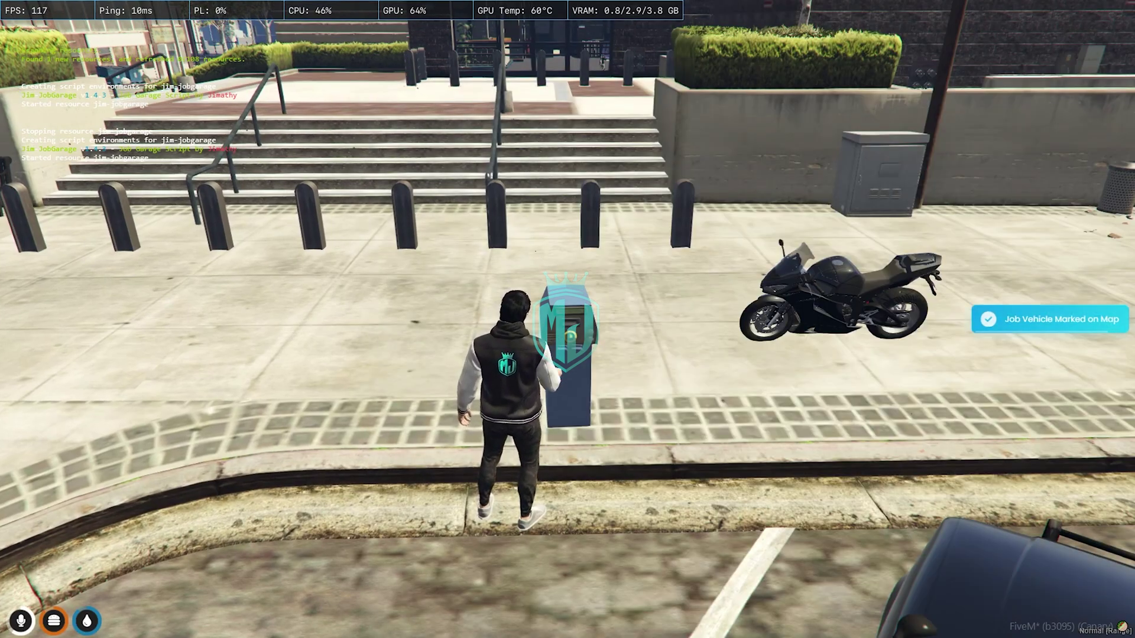
{"action": "left_click", "coordinate": [500, 326]}
{"action": "left_click", "coordinate": [899, 307]}
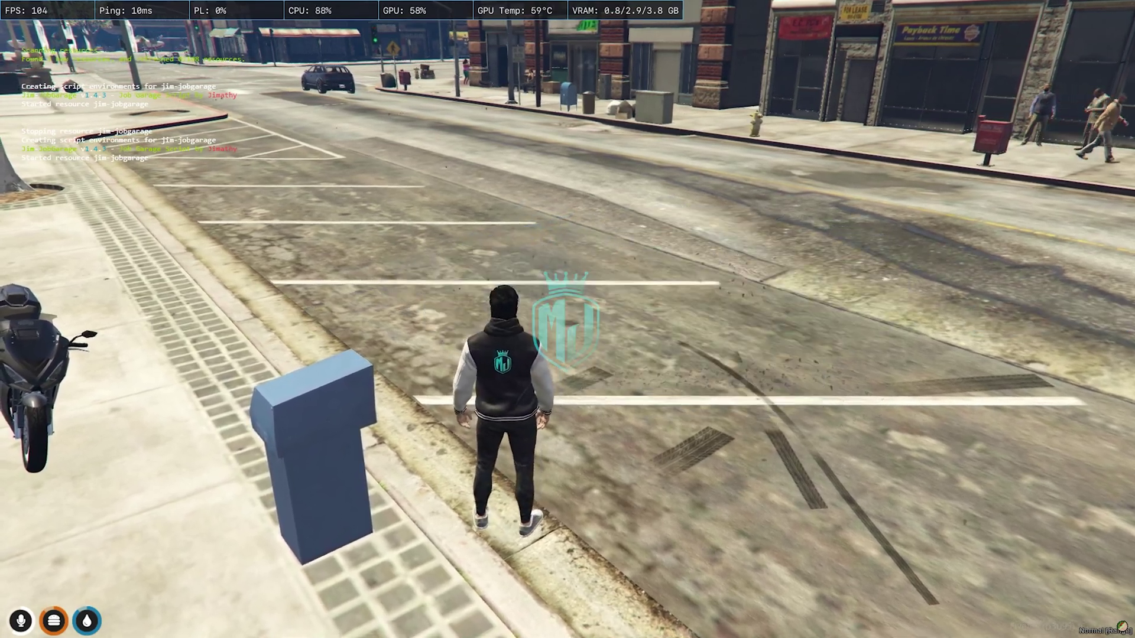
Take out the Police Interceptor Vapid, drive it to the curb and get out.
{"action": "key", "text": "alt"}
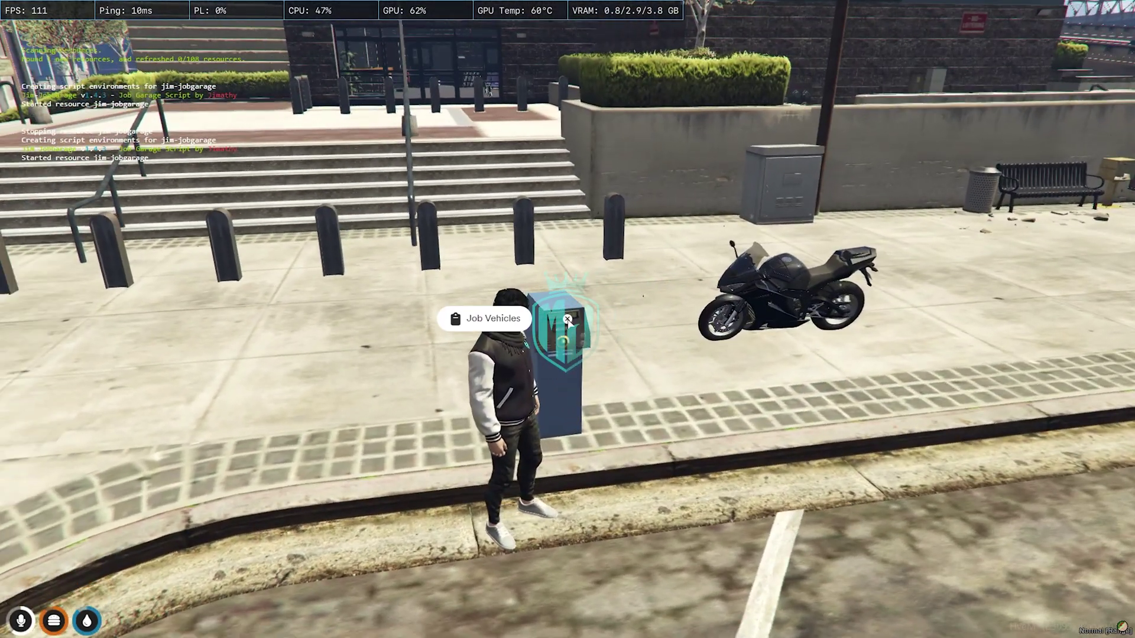
{"action": "left_click", "coordinate": [528, 321]}
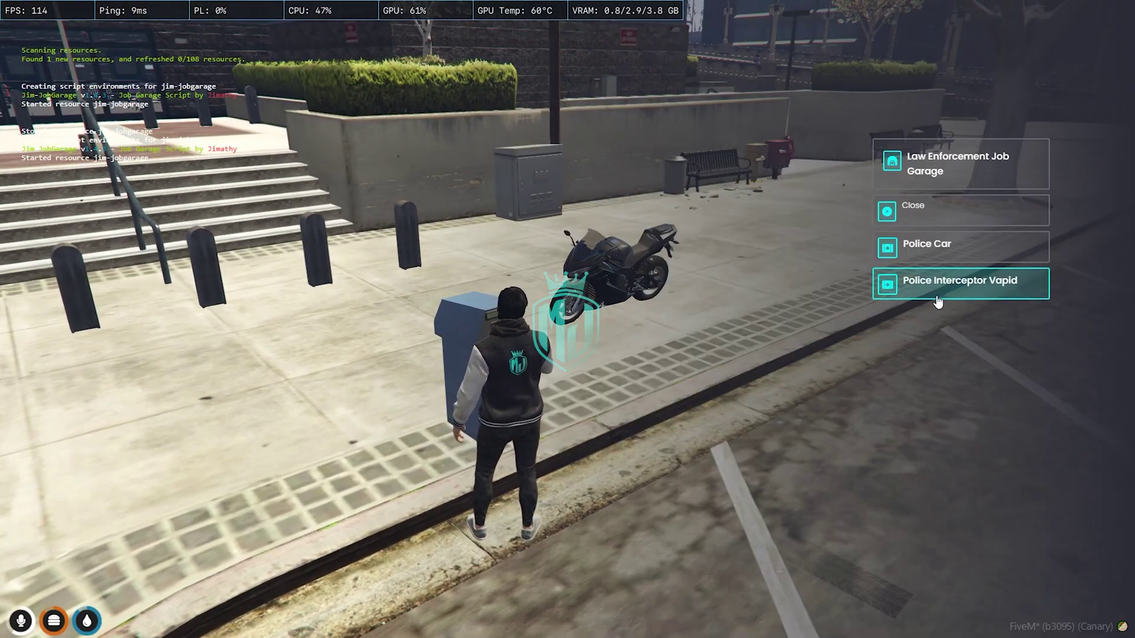
{"action": "left_click", "coordinate": [937, 302]}
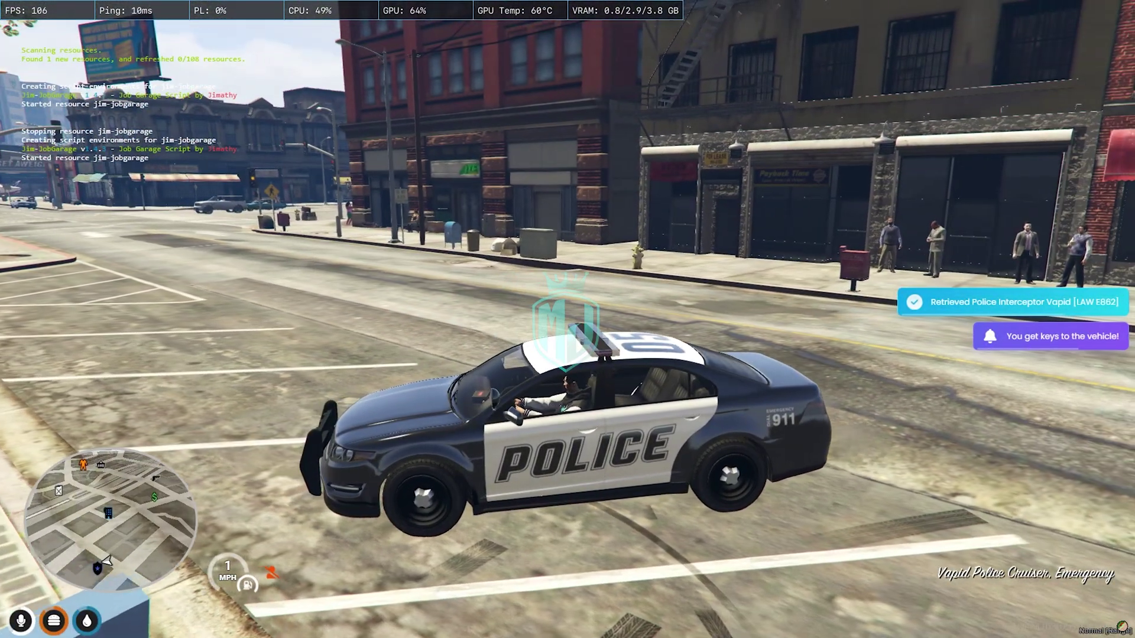
{"action": "key", "text": "w"}
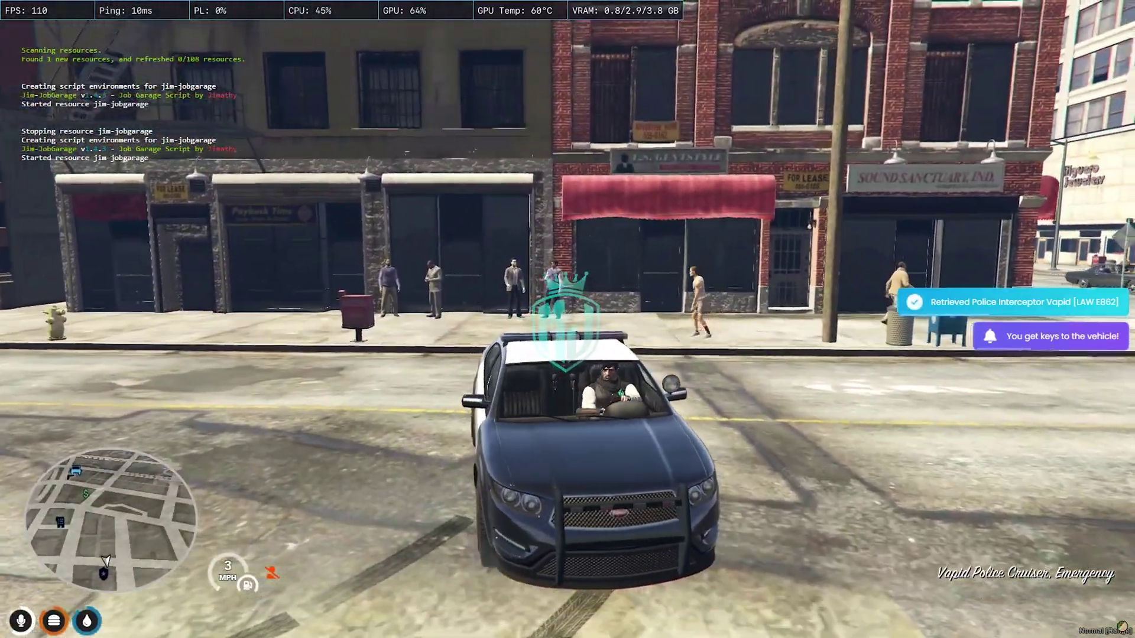
{"action": "key", "text": "w"}
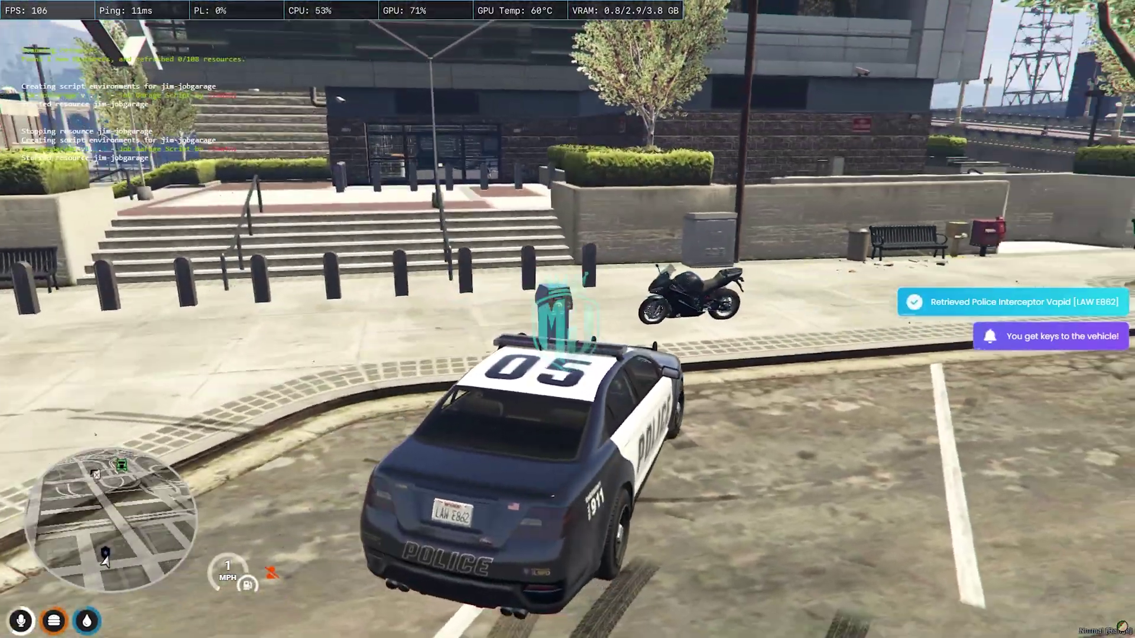
{"action": "key", "text": "f"}
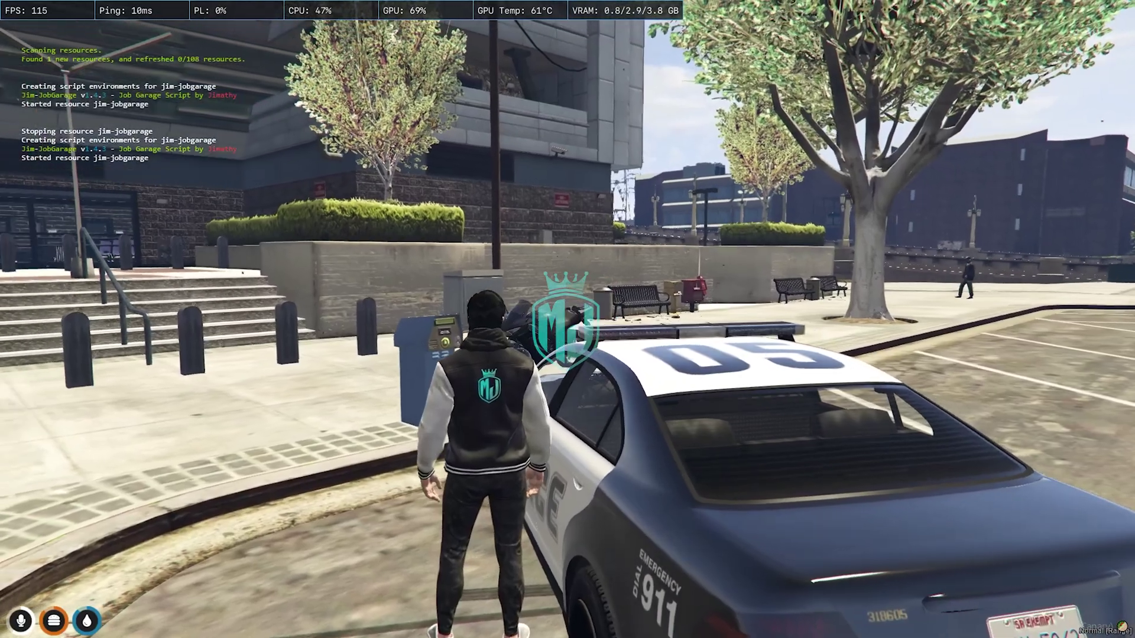
Walk back to the meter and return the interceptor to the job garage.
{"action": "key", "text": "w"}
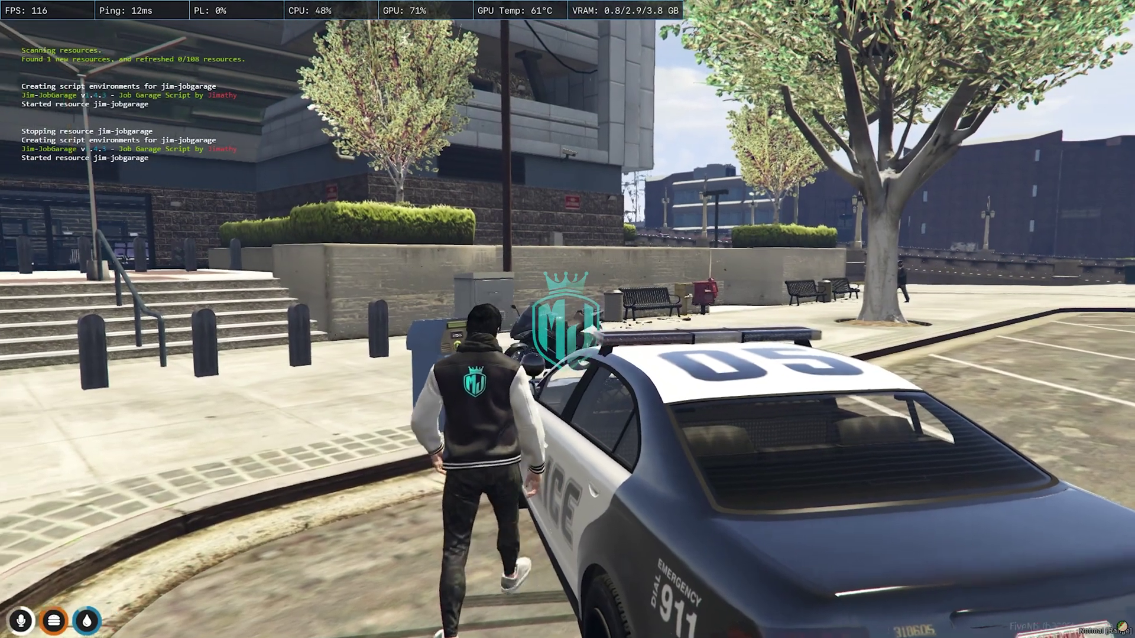
{"action": "key", "text": "w"}
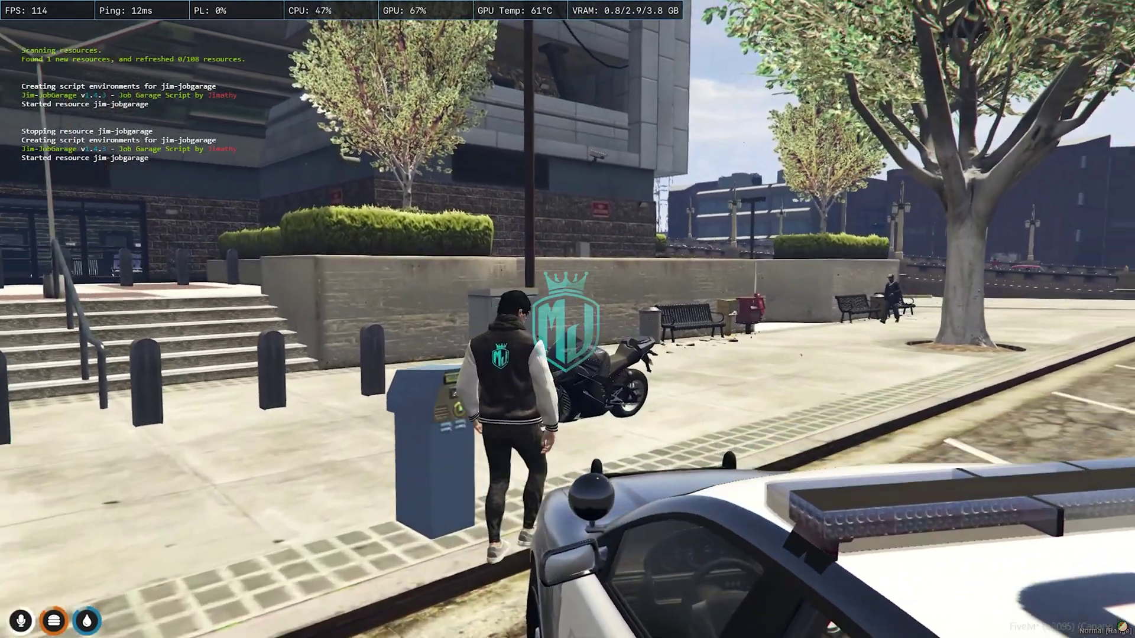
{"action": "key", "text": "s"}
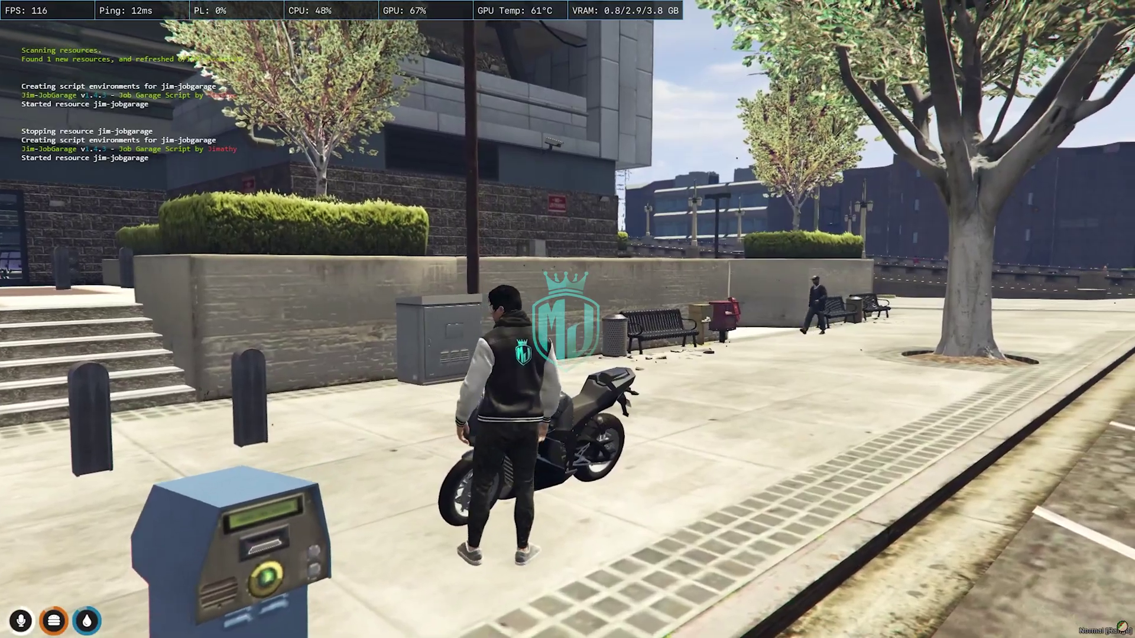
{"action": "key", "text": "w"}
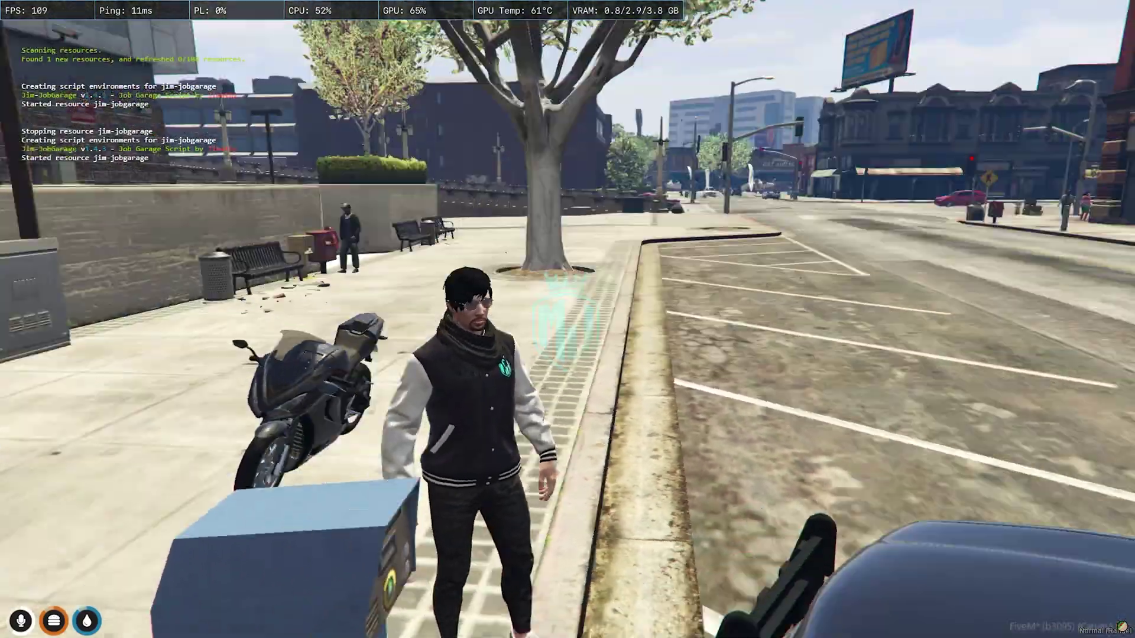
{"action": "key", "text": "alt"}
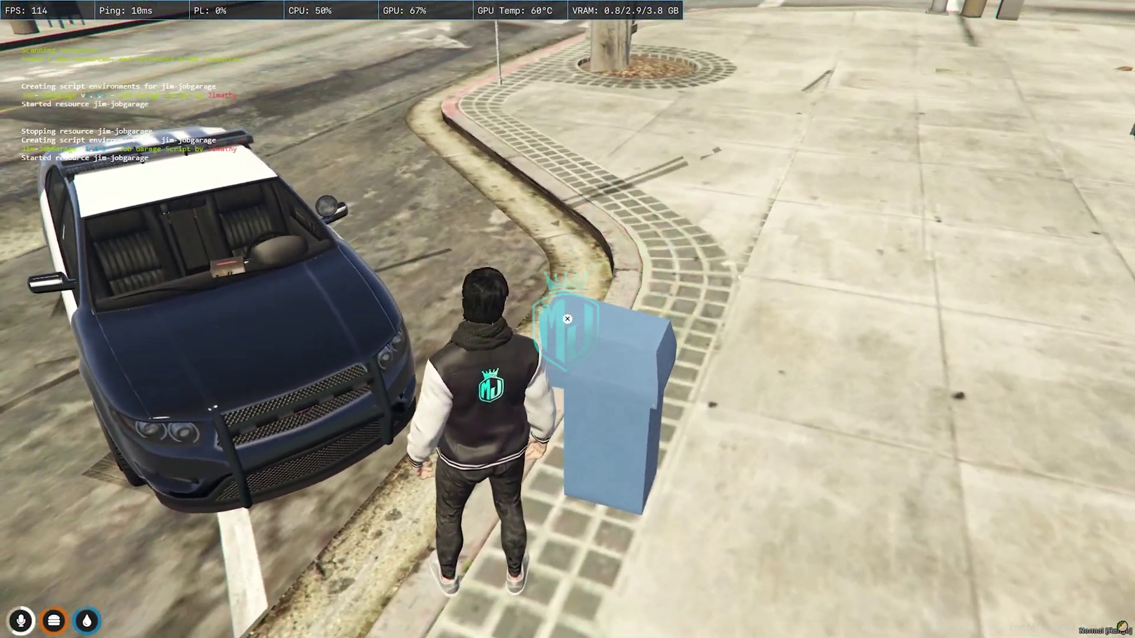
{"action": "left_click", "coordinate": [481, 317]}
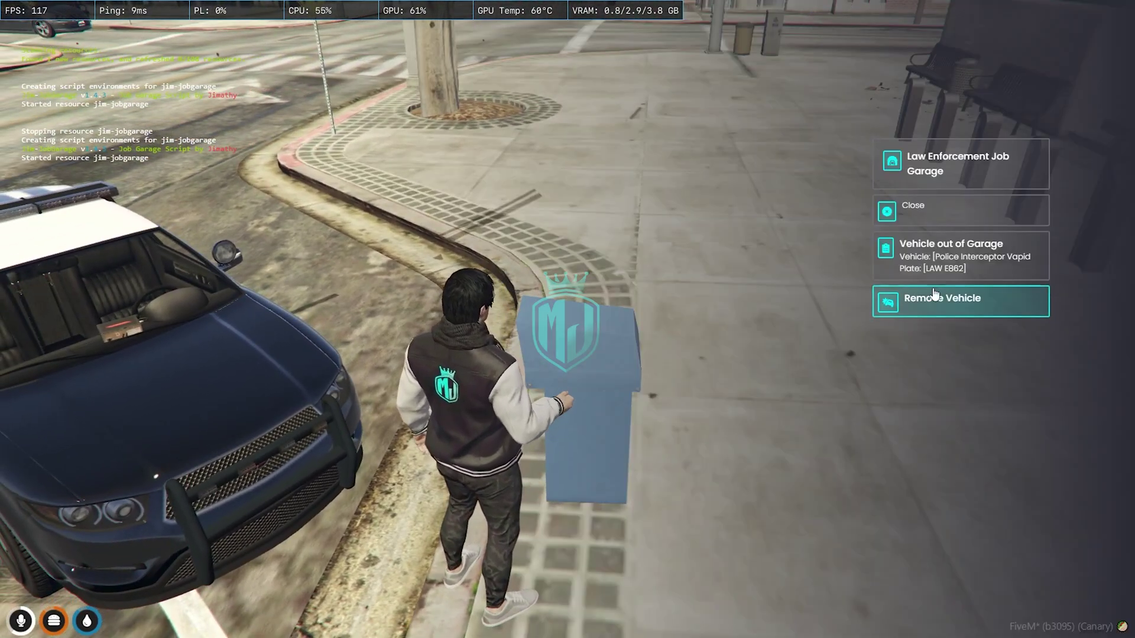
{"action": "left_click", "coordinate": [942, 296]}
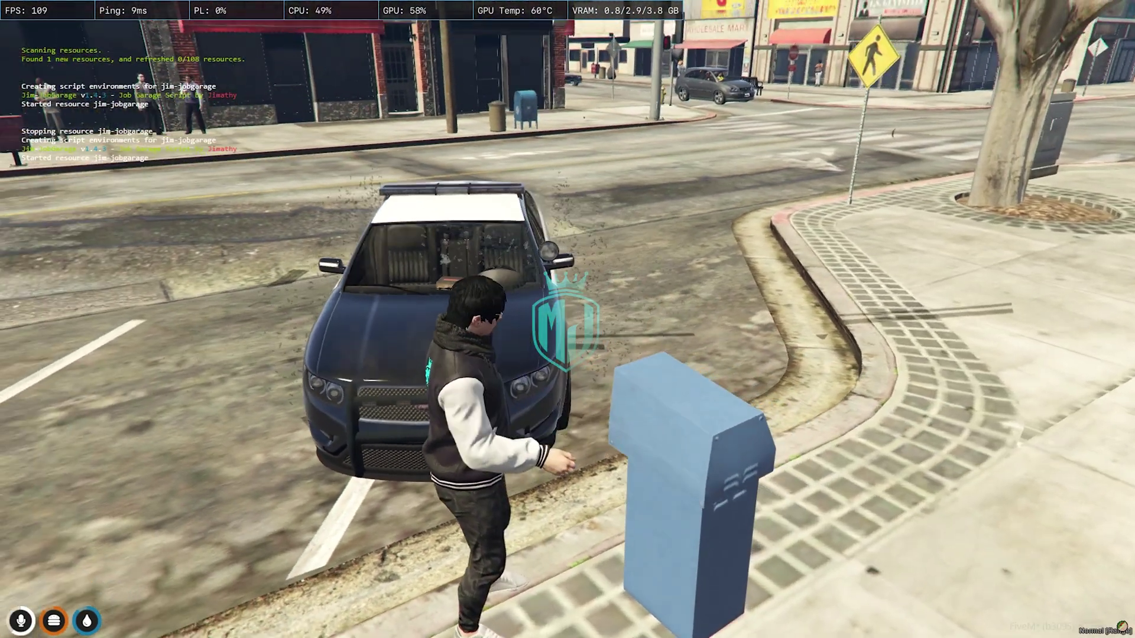